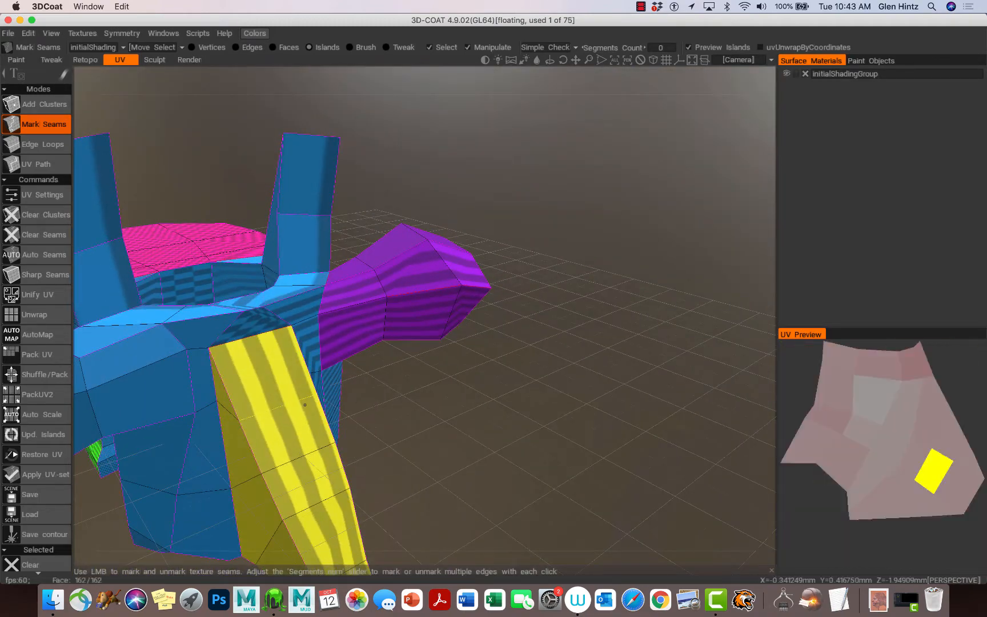
Orbit around the model and mark one seam that recolours both wings and the long strip
right_click_drag(288, 400, 303, 352, "alt")
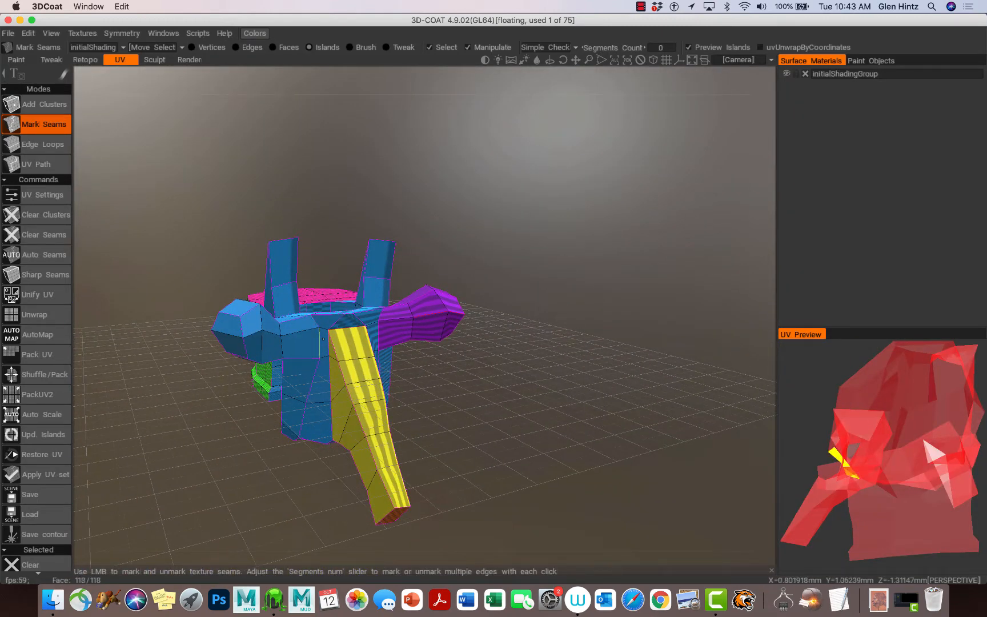
right_click_drag(309, 376, 307, 348)
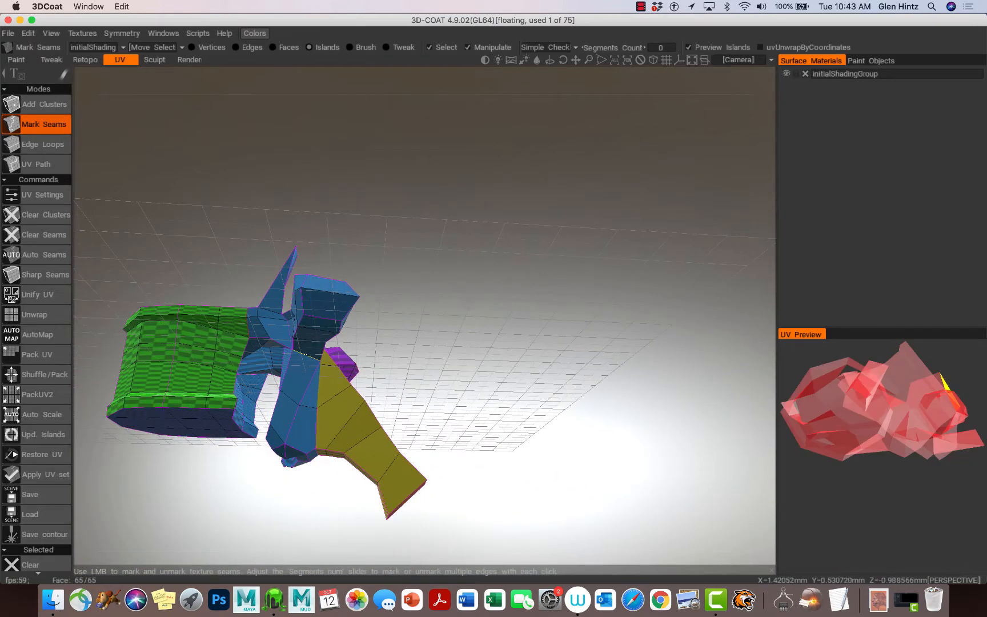
right_click_drag(287, 333, 378, 403)
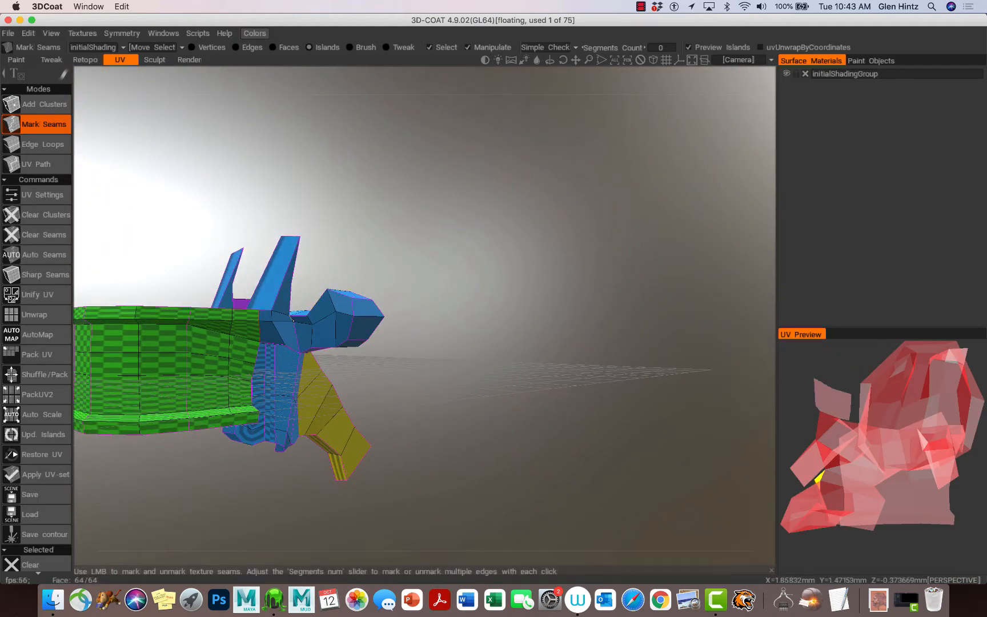
left_click_drag(375, 401, 177, 429)
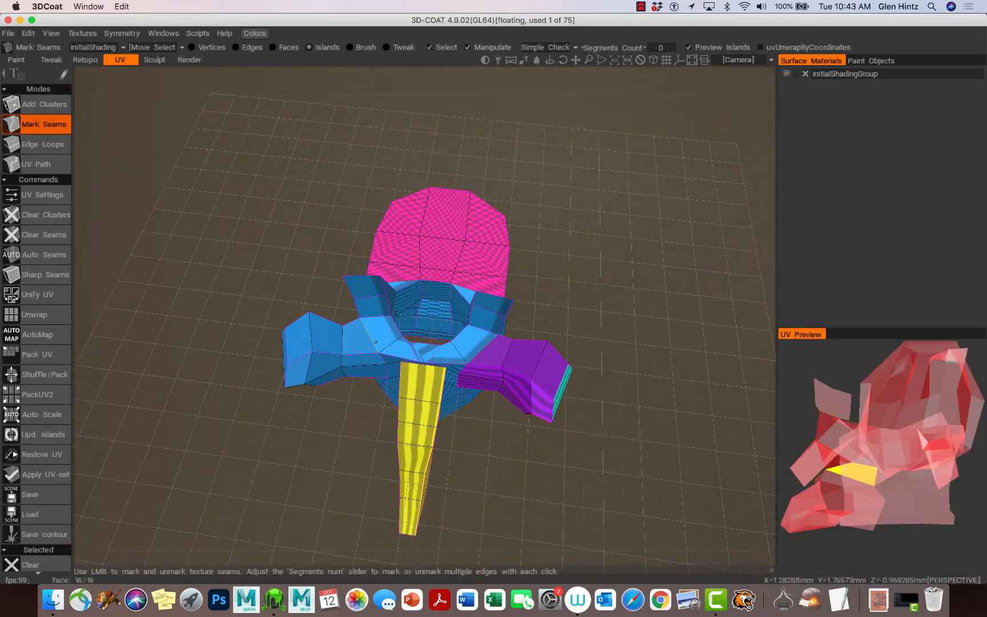
left_click(370, 338)
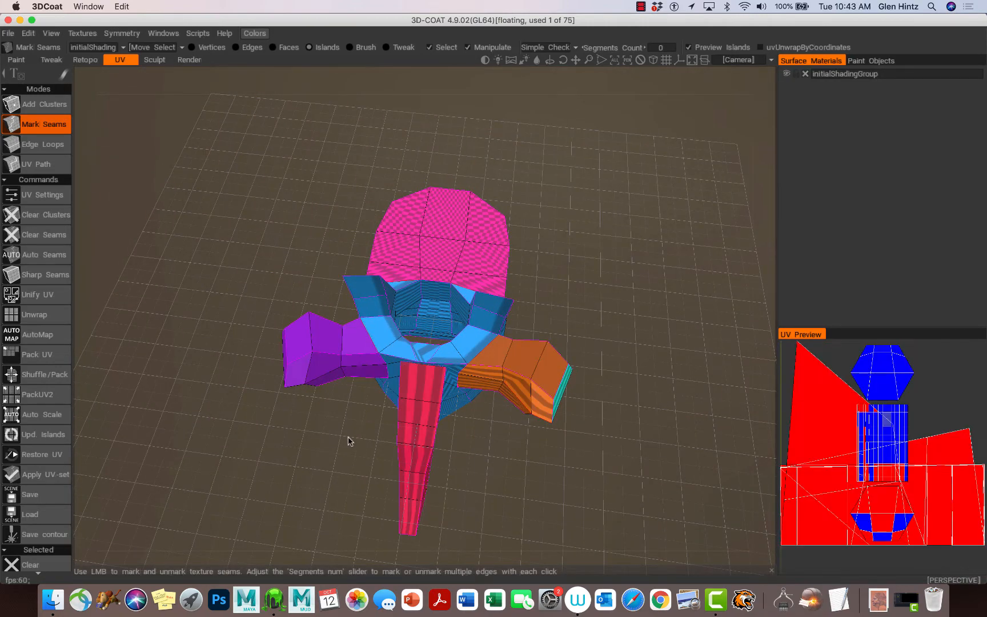
left_click_drag(345, 451, 560, 355)
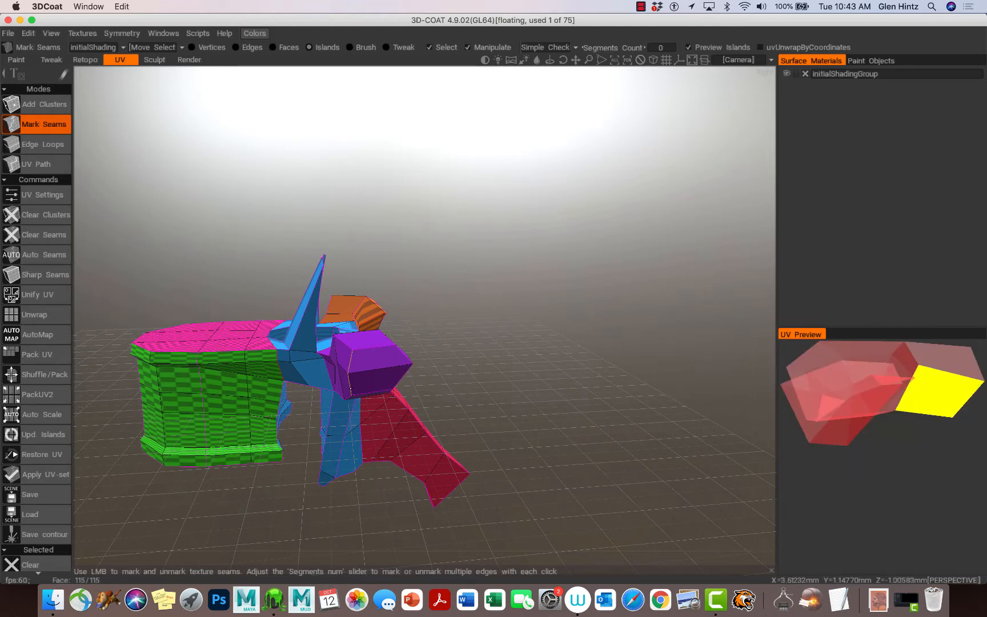
Mark a seam cutting off the front section, then inspect the new orange, teal and yellow islands
left_click(351, 389)
left_click_drag(379, 419, 256, 357, "alt")
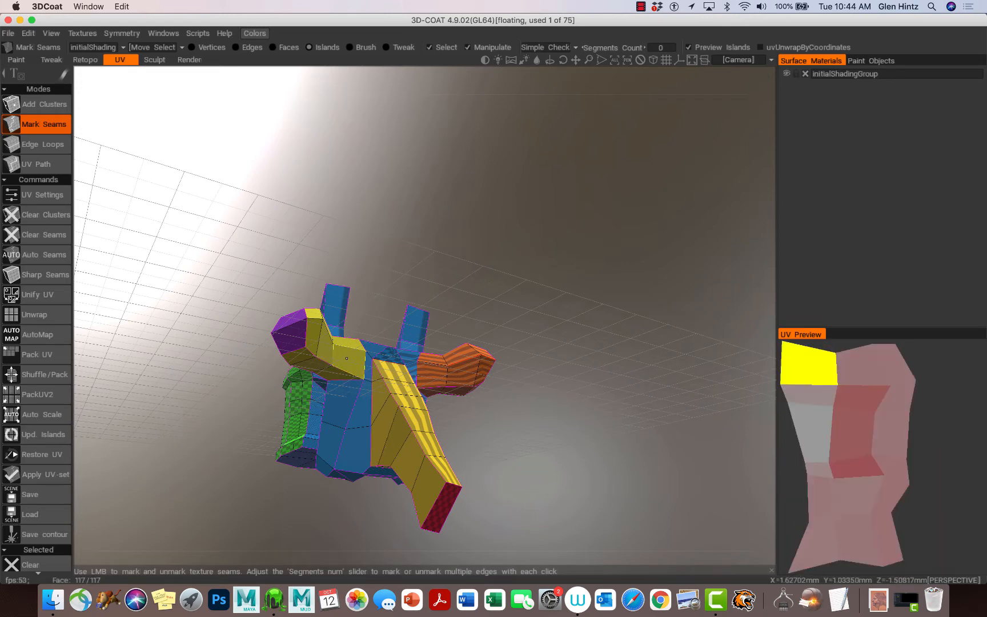
left_click_drag(522, 440, 313, 455)
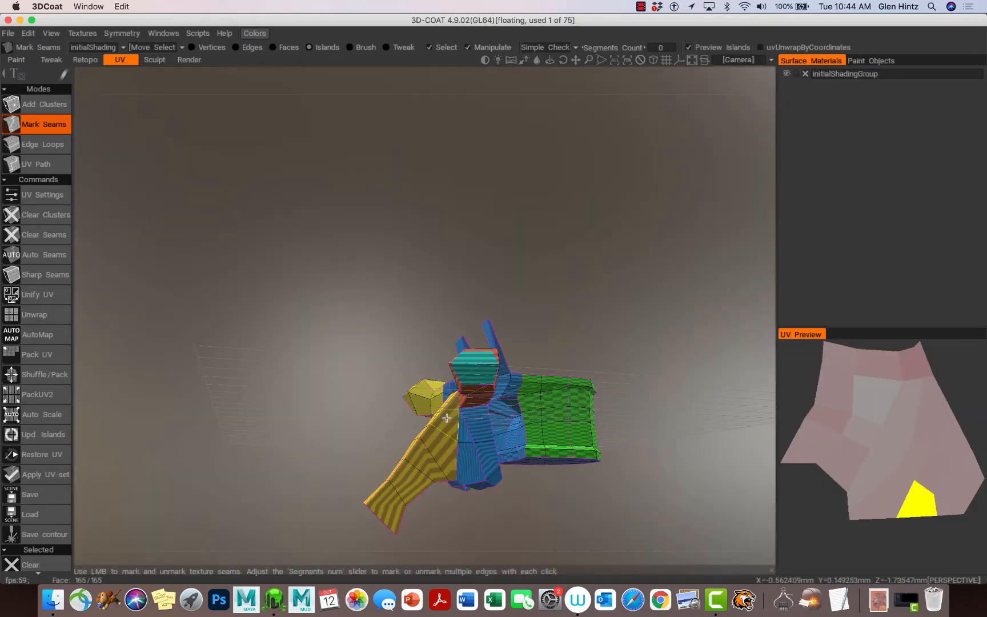
right_click_drag(447, 417, 540, 418, "alt")
left_click_drag(539, 418, 412, 388, "alt")
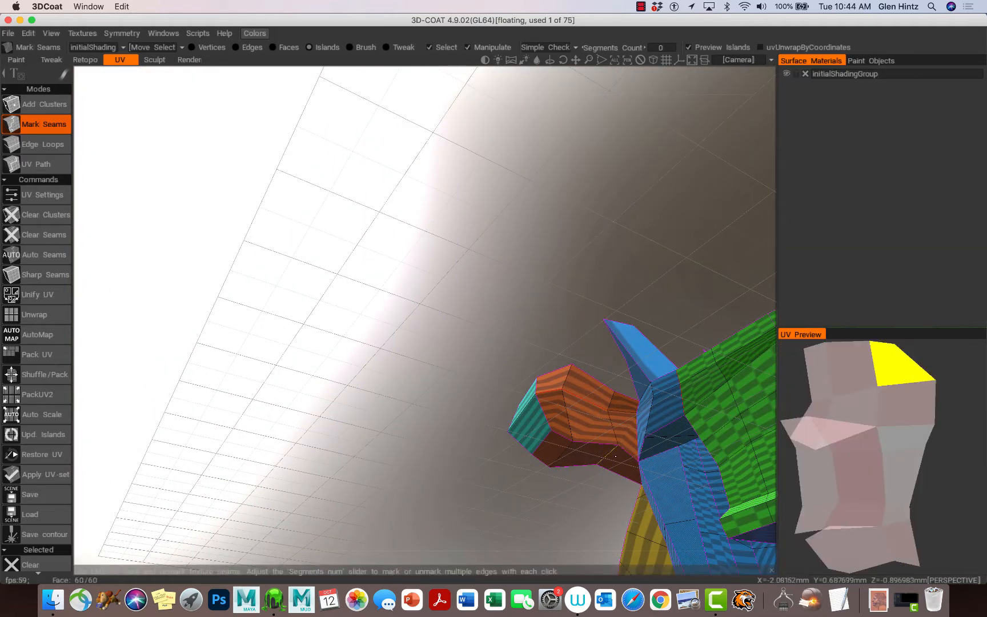
left_click_drag(615, 456, 645, 464, "alt")
right_click_drag(645, 464, 368, 195, "alt")
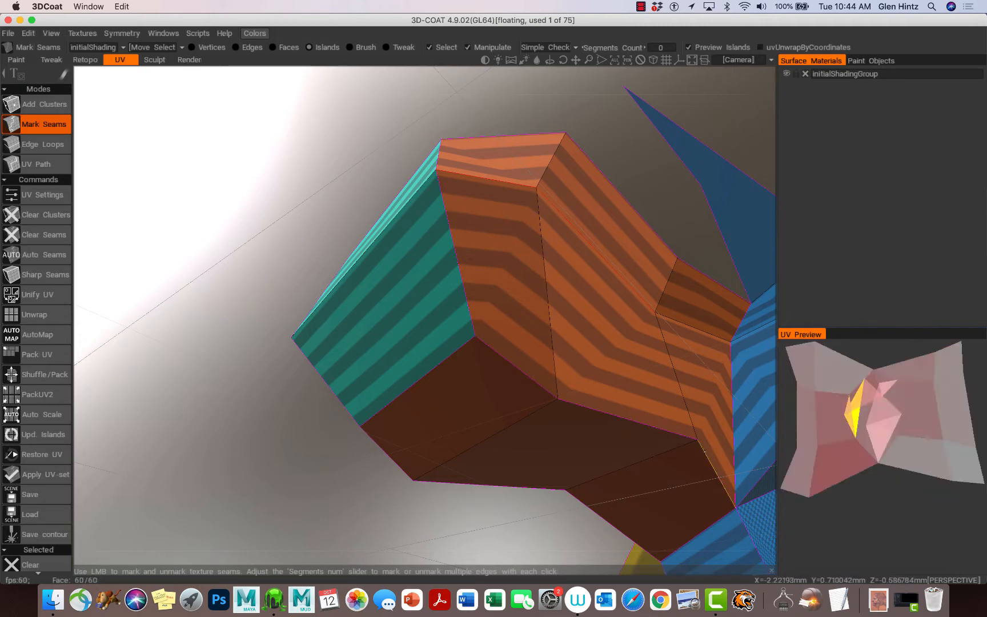
left_click_drag(575, 517, 703, 488)
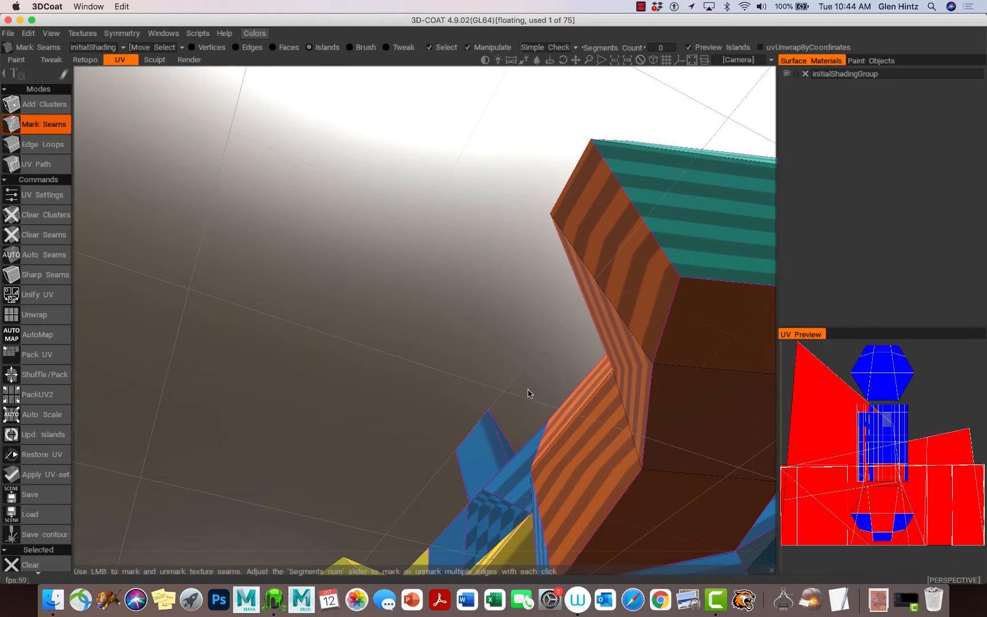
right_click_drag(528, 390, 460, 364, "alt")
left_click_drag(464, 369, 829, 508, "alt")
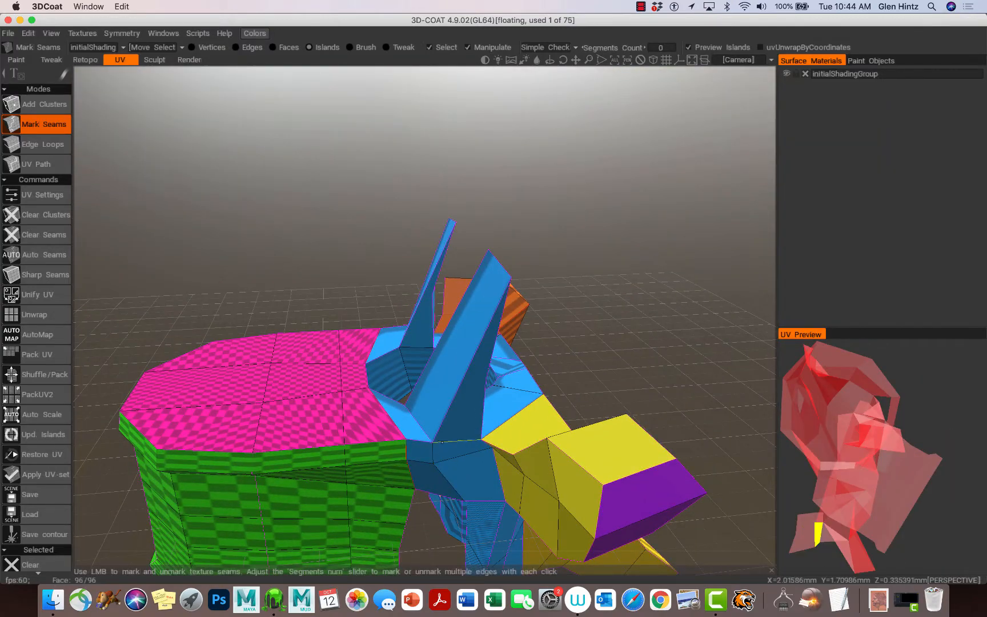
Mark a seam that splits off a new island, then orbit around the model
left_click(441, 442)
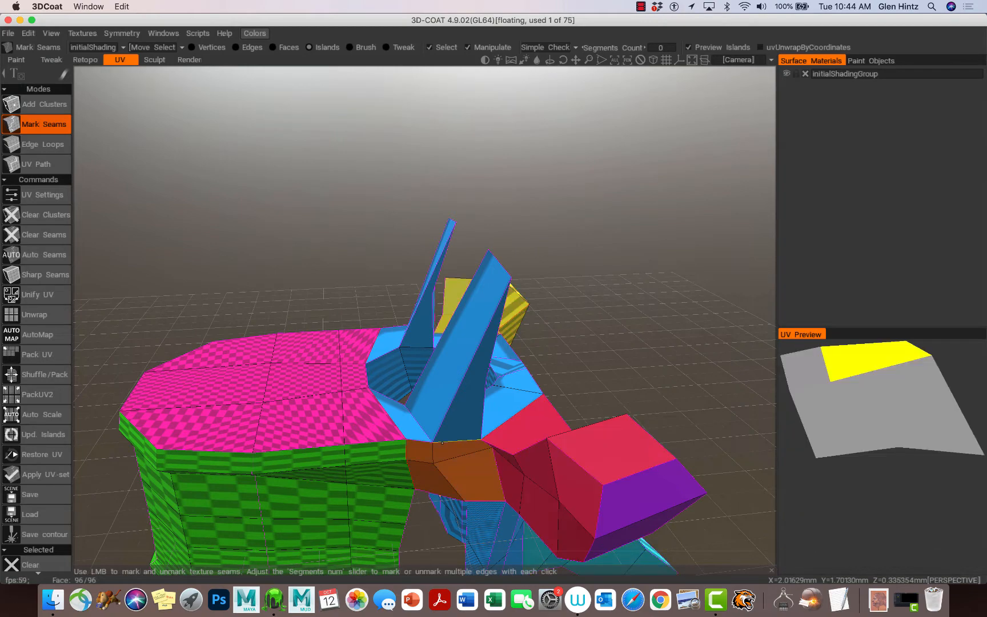
left_click_drag(441, 442, 268, 467, "alt")
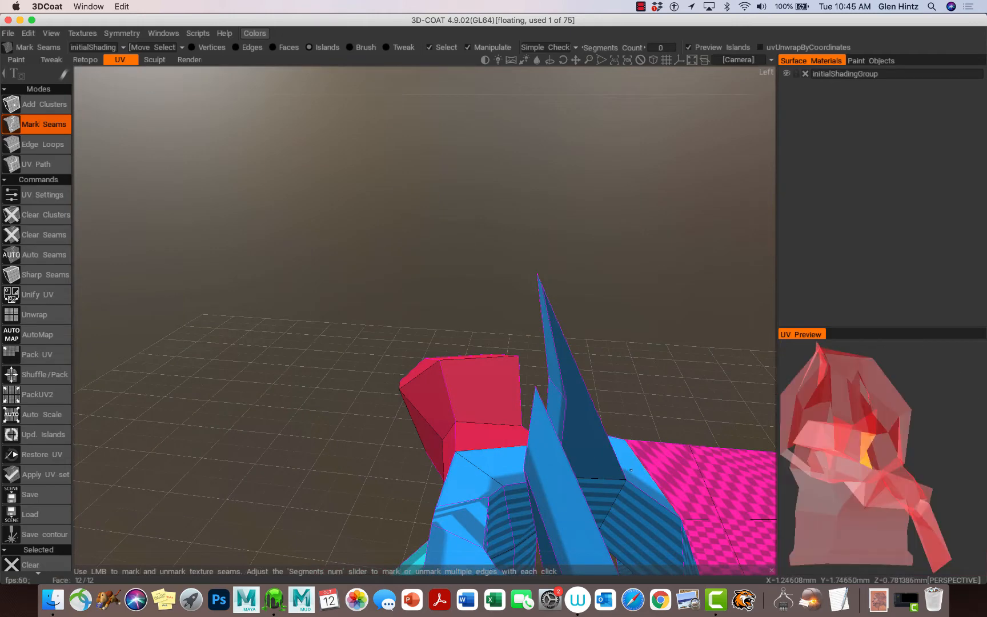
mouse_move(610, 480)
left_mouse_down("alt")
mouse_move(500, 487)
mouse_move(617, 484)
left_mouse_up("alt")
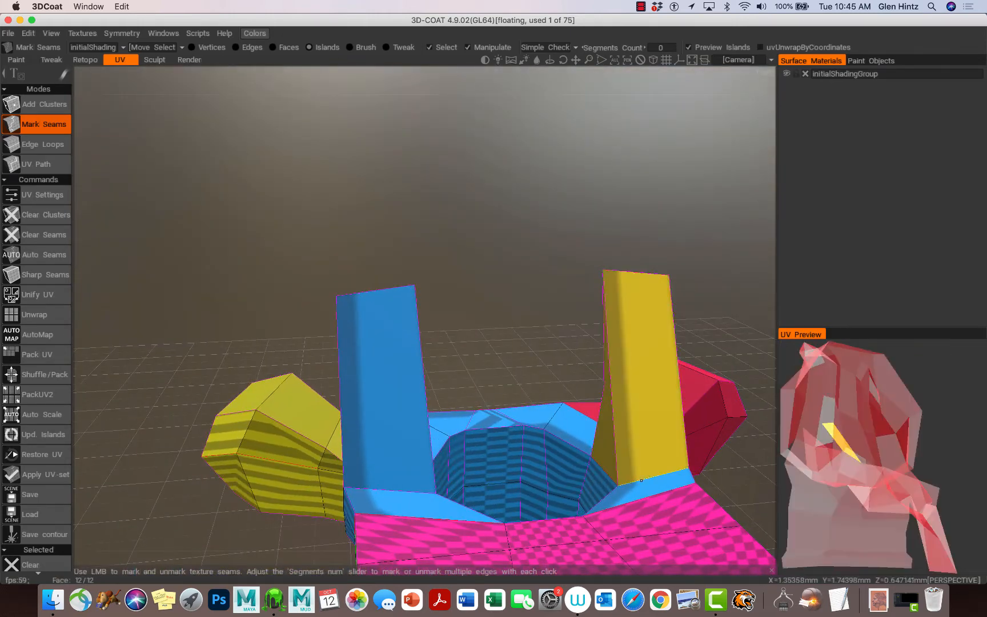
left_click_drag(623, 489, 895, 450, "alt")
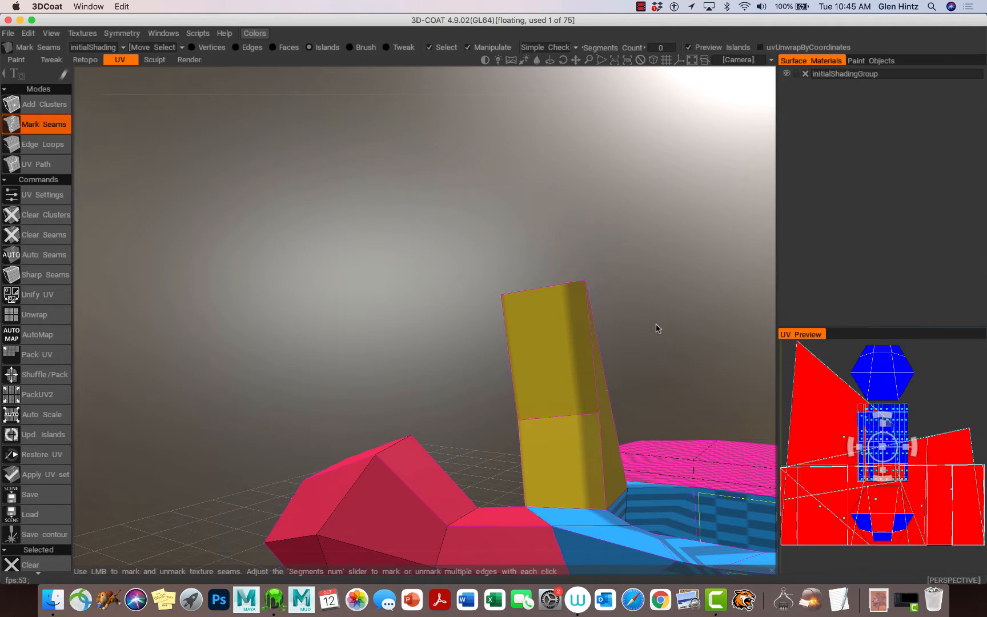
left_click_drag(657, 328, 639, 300)
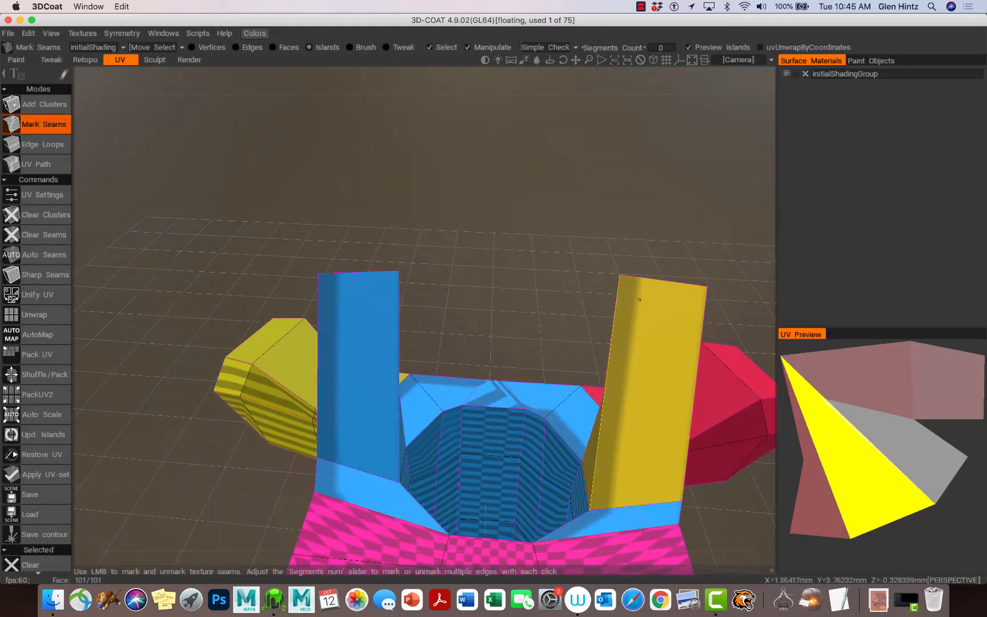
left_click_drag(721, 320, 814, 313)
left_click_drag(742, 327, 711, 272)
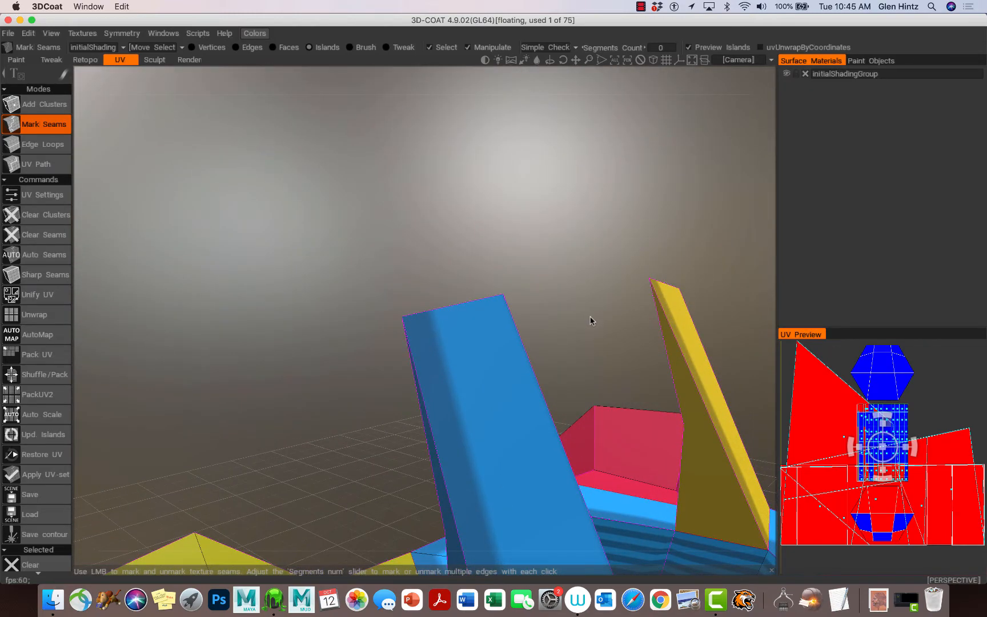
left_click_drag(588, 322, 614, 308)
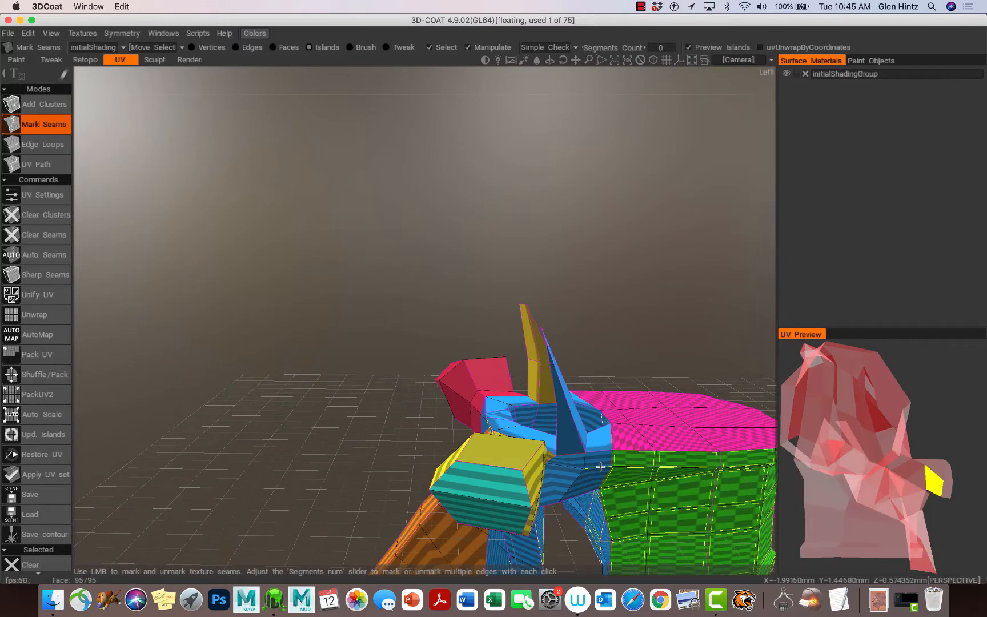
left_click_drag(600, 466, 499, 474, "alt")
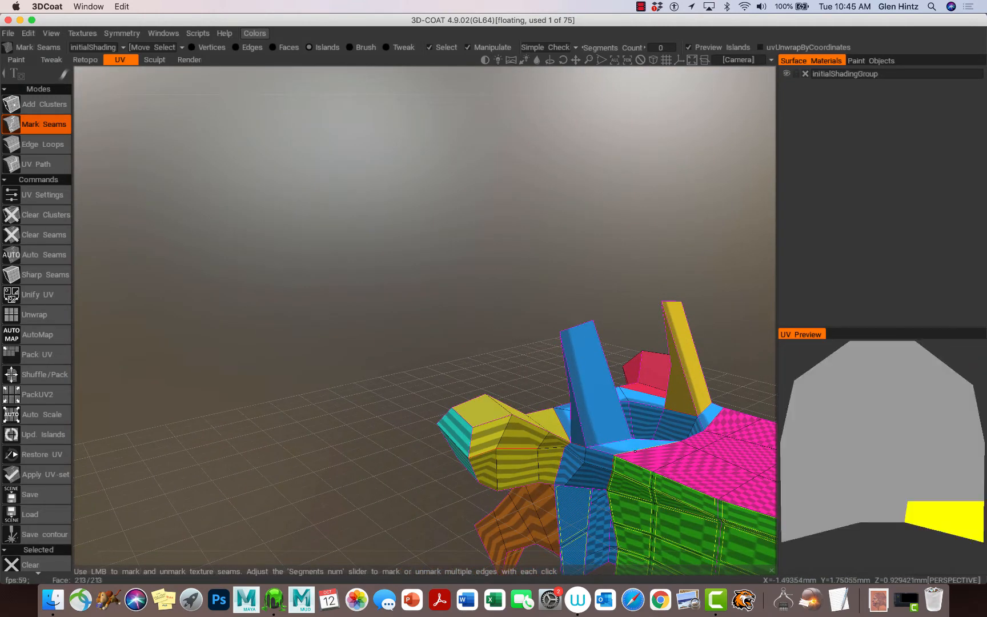
Mark a second seam turning one upright fin into its own teal island
left_click_drag(636, 452, 571, 443, "alt")
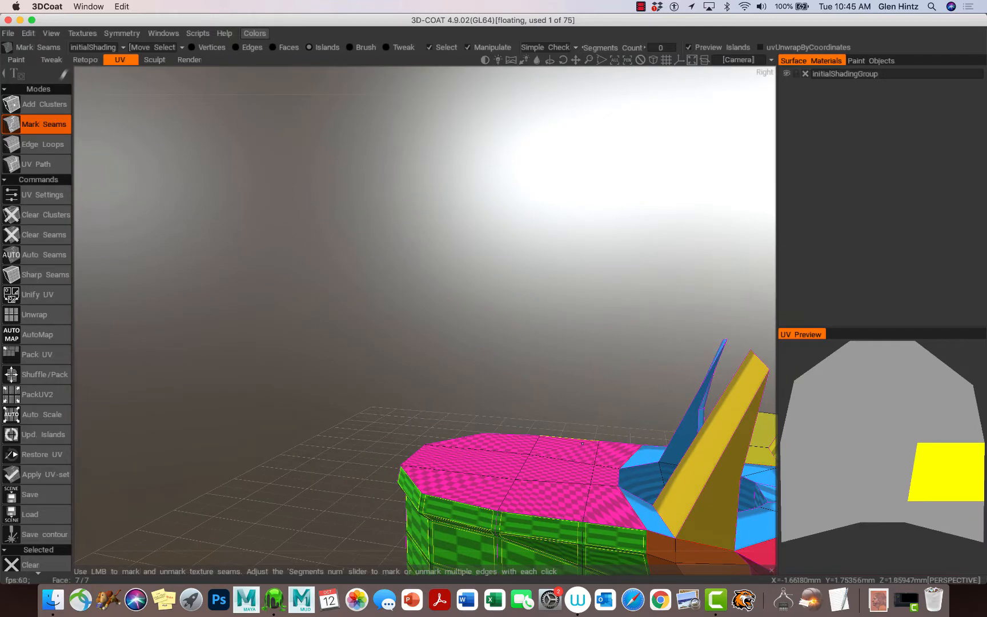
right_click_drag(583, 443, 629, 448, "alt")
middle_click_drag(640, 435, 353, 233, "alt")
left_click_drag(353, 233, 422, 296, "alt")
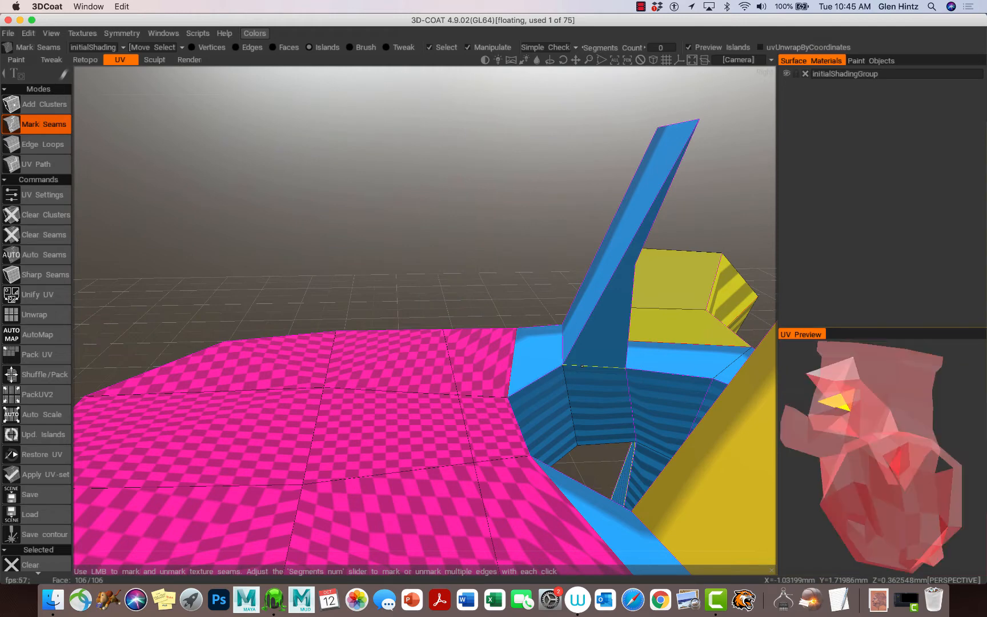
left_click_drag(603, 381, 440, 390, "alt")
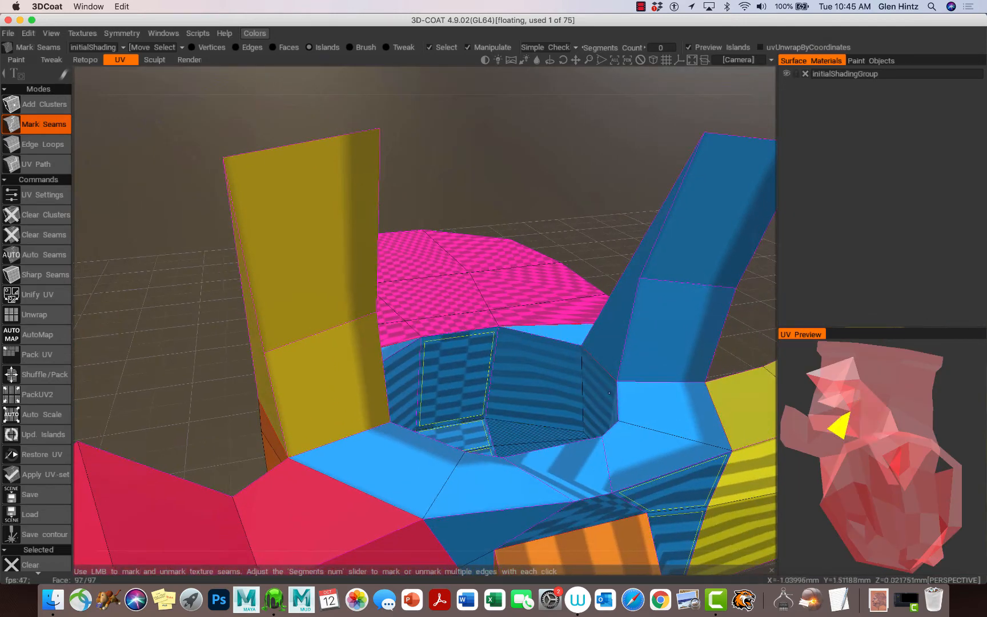
left_click(632, 381)
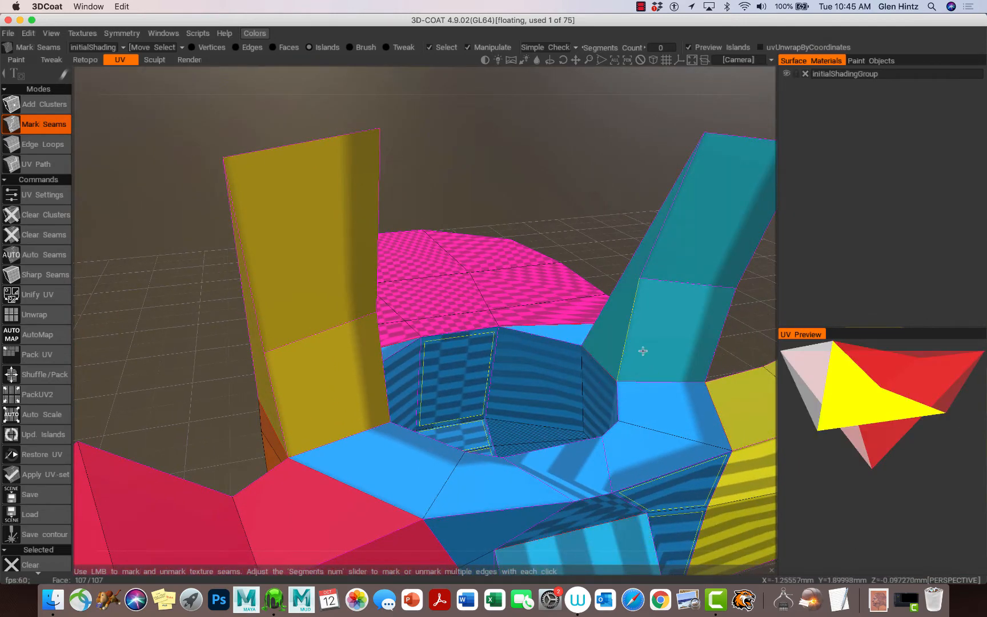
left_click_drag(612, 359, 575, 381, "alt")
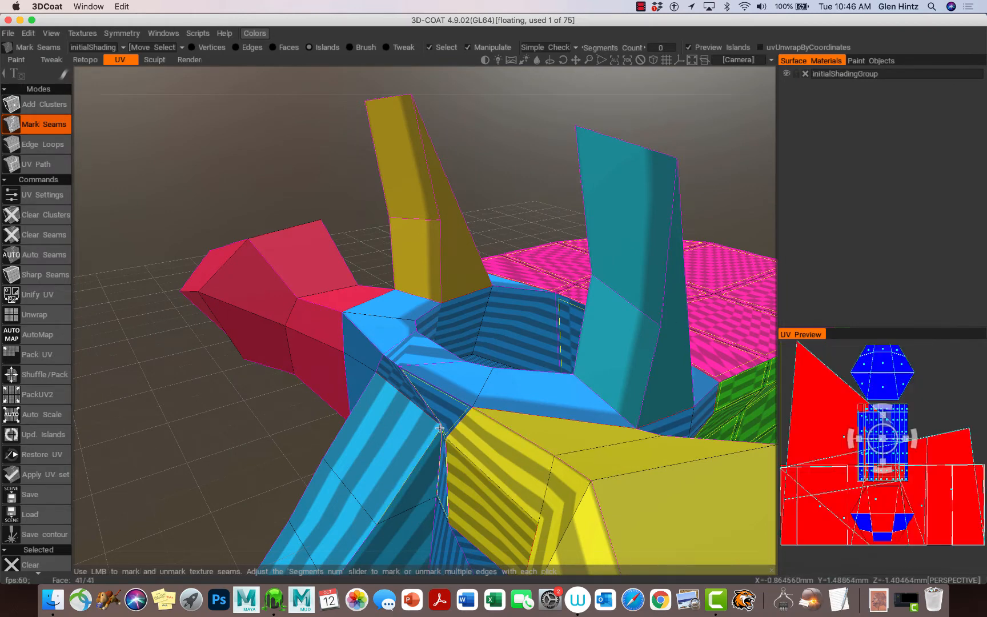
right_click_drag(488, 441, 621, 244)
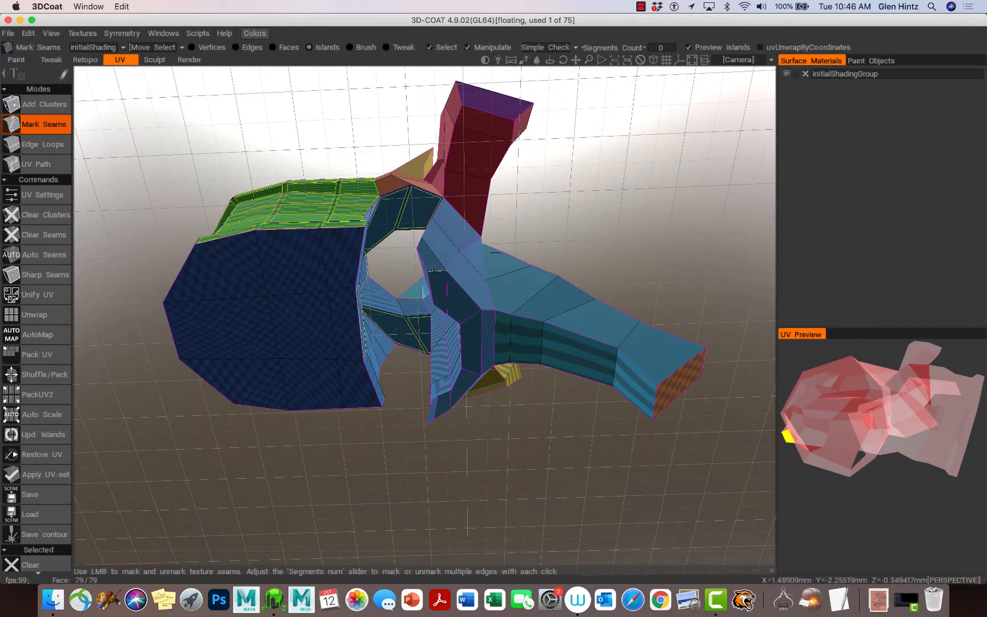
Using Edge Loops, mark two loops around the hole as seams, then return to Mark Seams mode
left_click(50, 144)
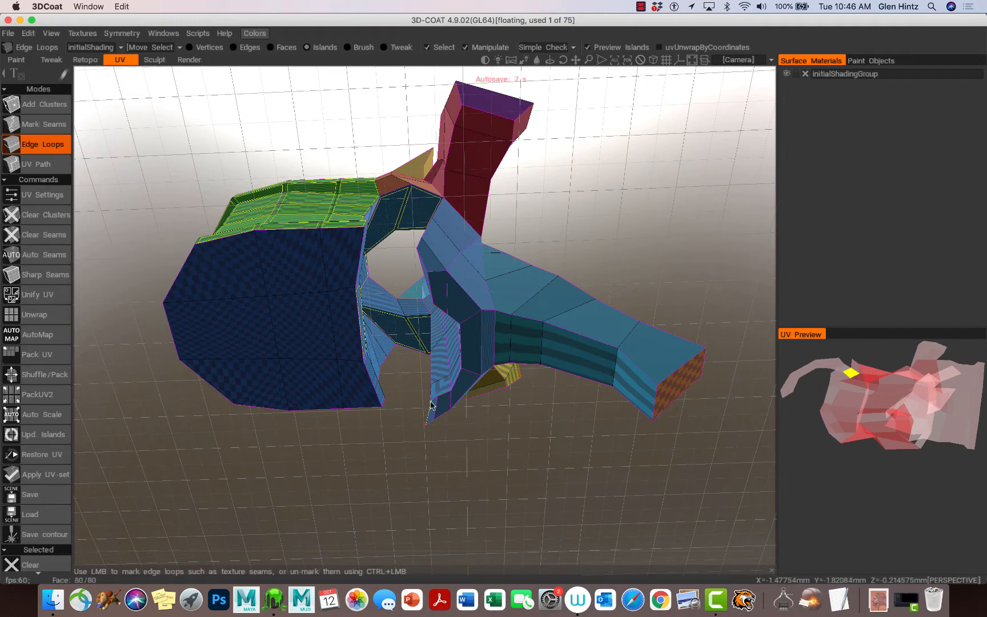
right_click_drag(431, 405, 565, 390, "alt")
middle_click_drag(556, 380, 403, 298, "alt")
right_click_drag(446, 310, 361, 277, "alt")
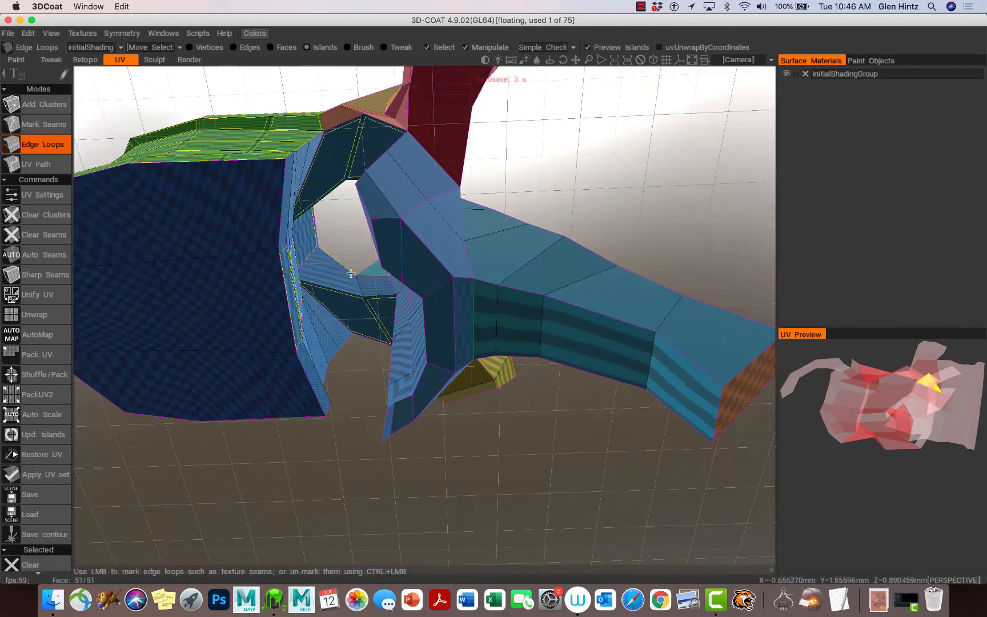
left_click_drag(361, 277, 491, 258, "alt")
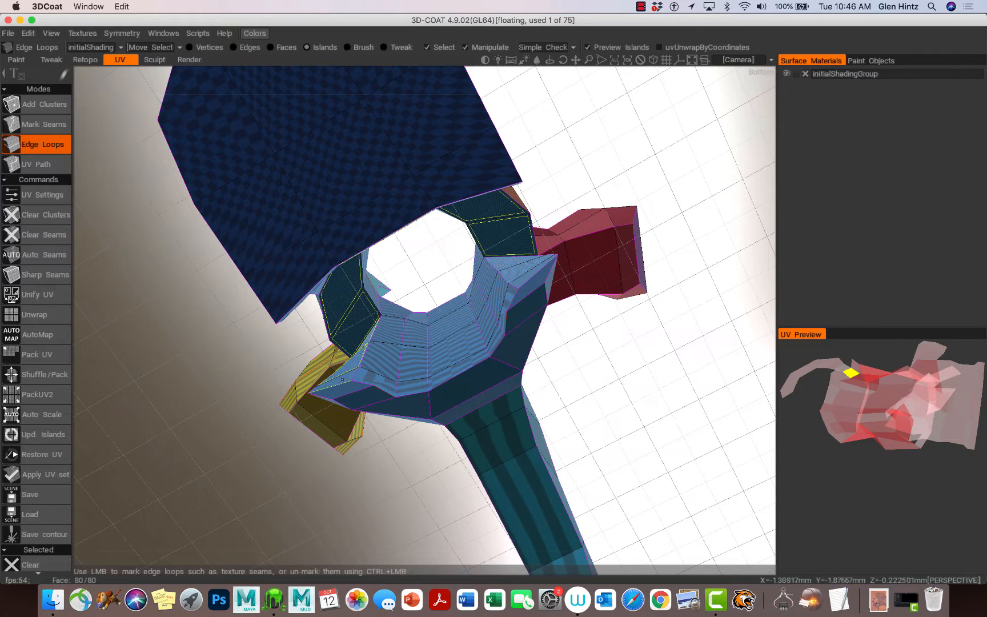
left_click(342, 379)
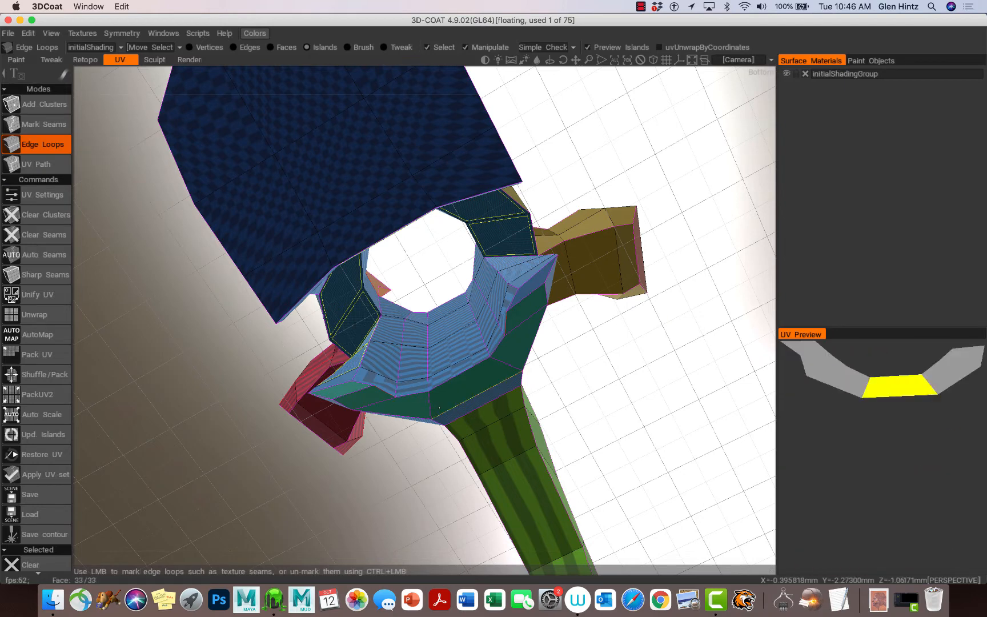
left_click(434, 412)
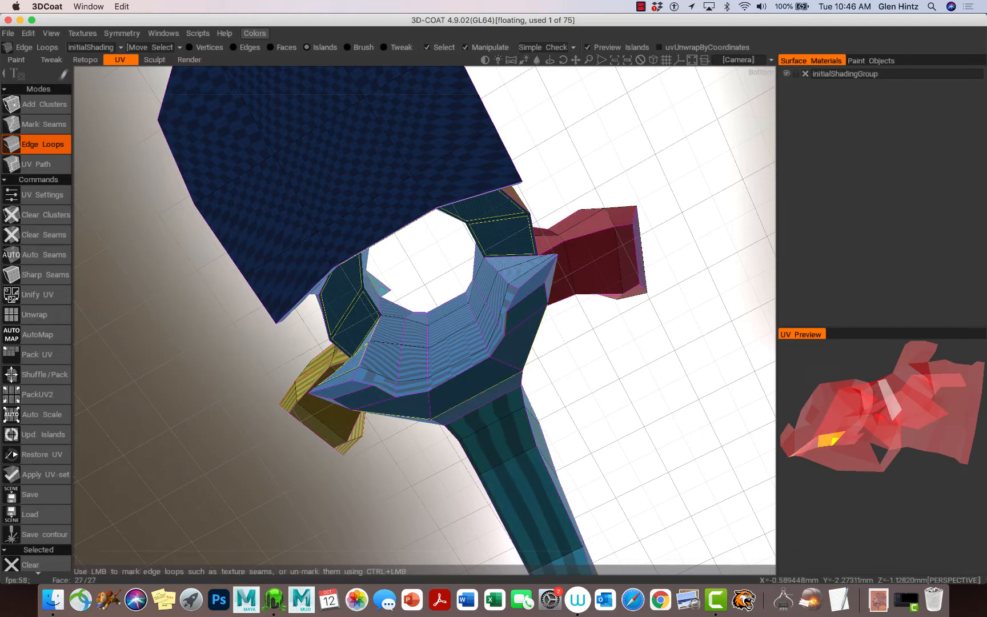
left_click_drag(174, 397, 159, 436)
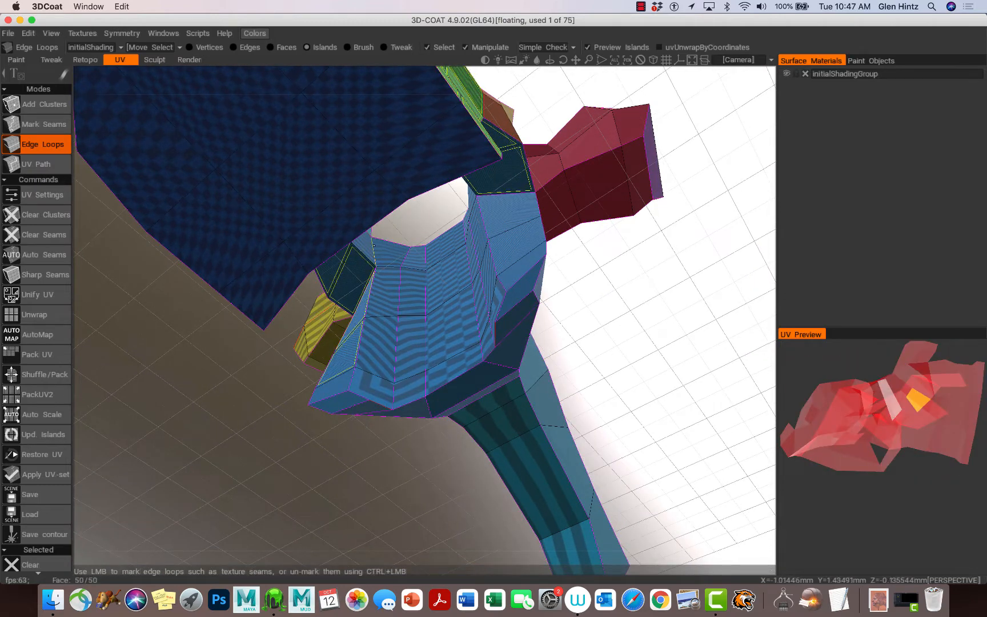
left_click(52, 125)
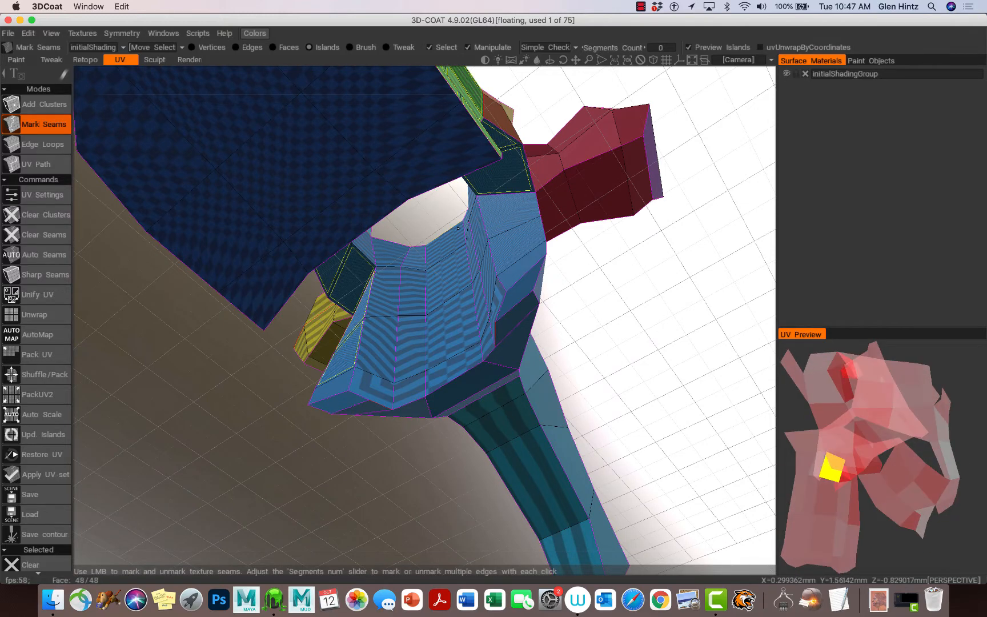
Mark two edges near the hole opening as seams
left_click_drag(421, 236, 566, 478, "alt")
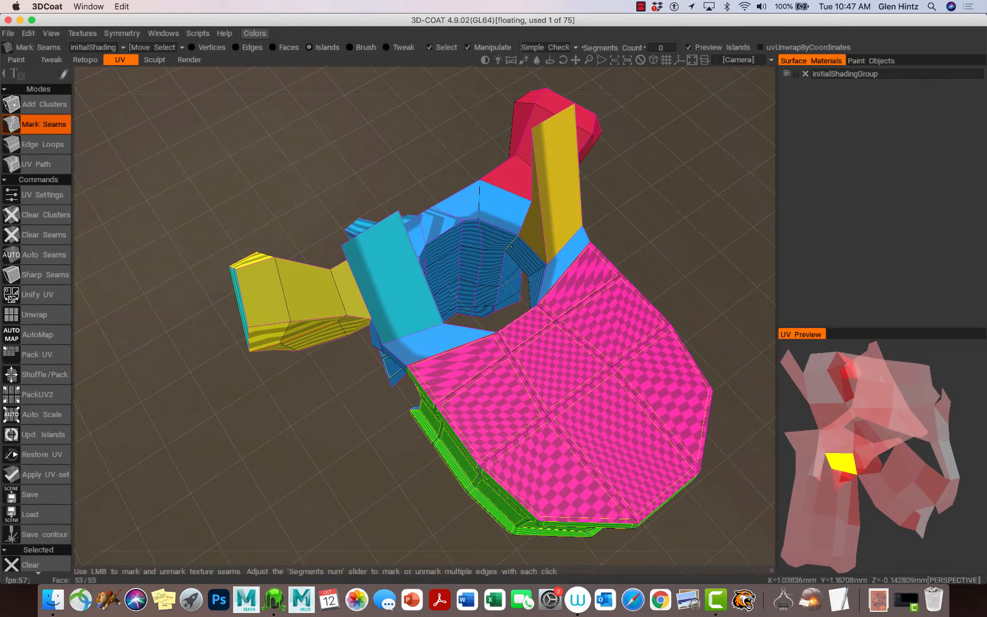
left_click(511, 247)
left_click(506, 230)
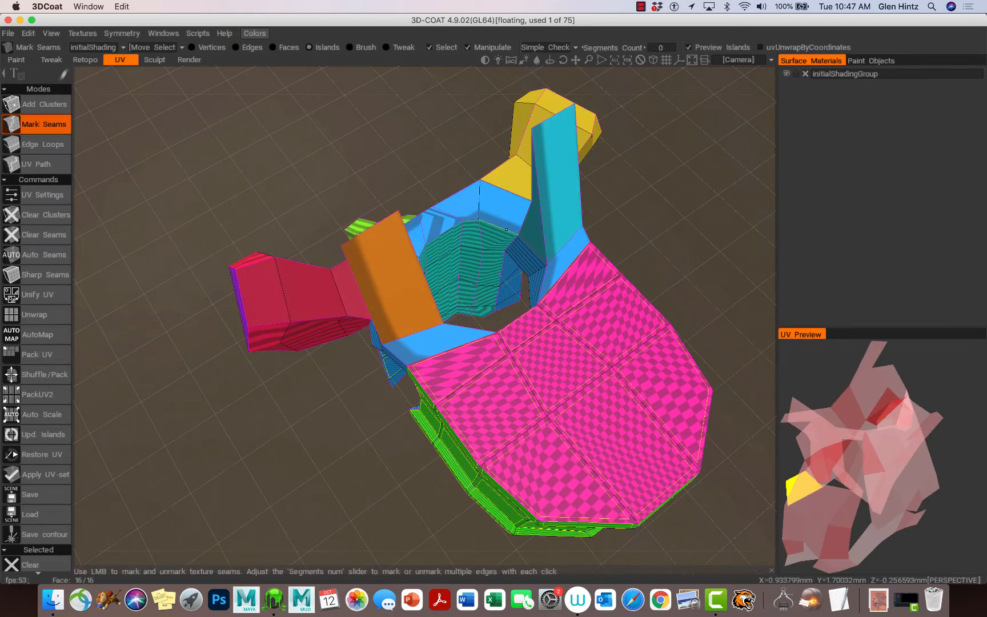
left_click_drag(484, 251, 378, 284, "alt")
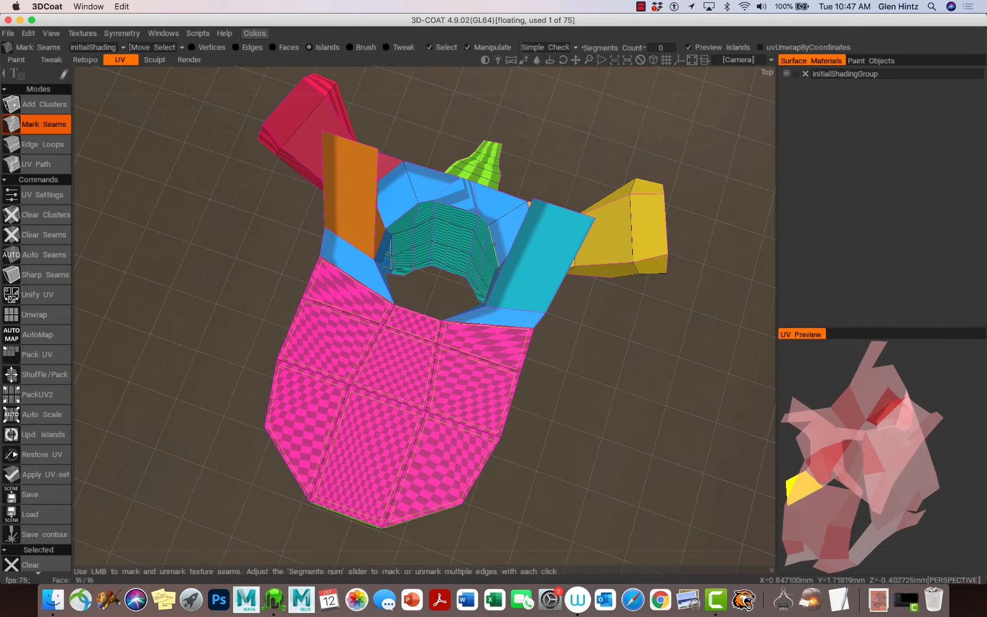
Add seams on the green side, between the hole wall and panel, and along the hole rim
left_click_drag(598, 481, 268, 435)
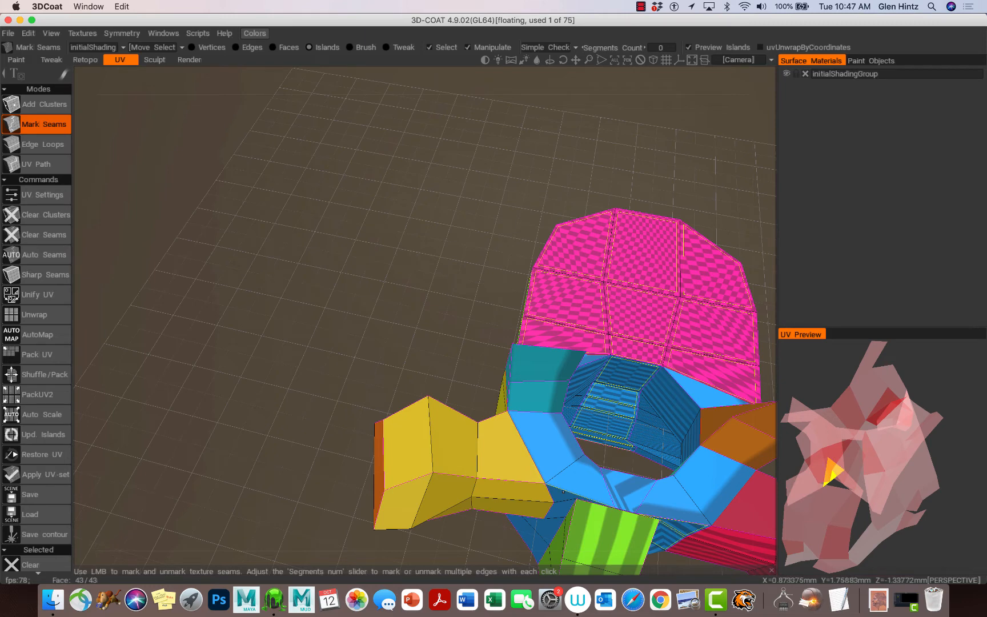
left_click(562, 492)
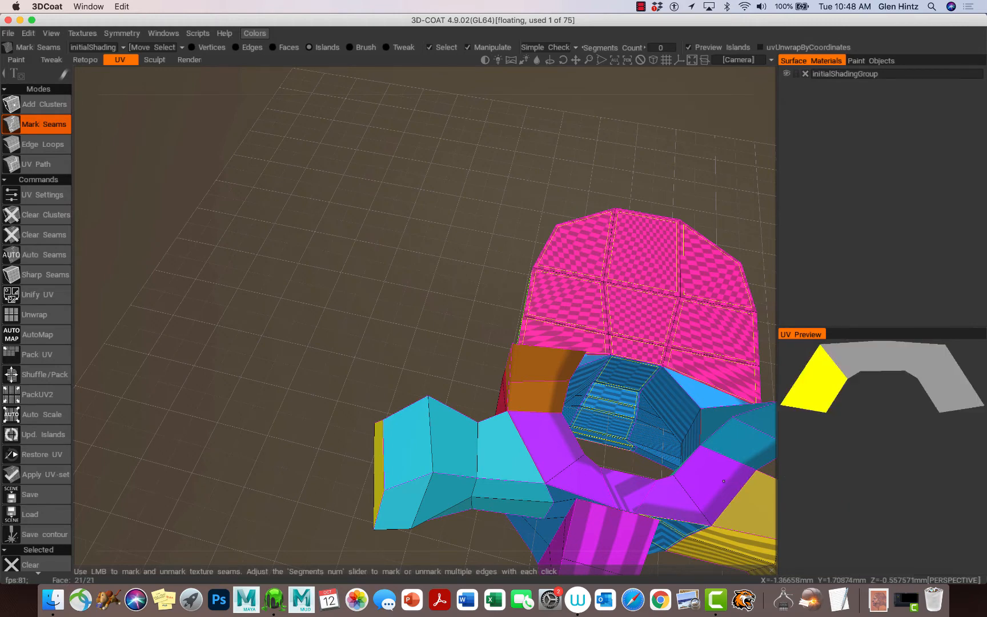
left_click_drag(660, 486, 619, 352, "alt")
middle_click_drag(636, 404, 504, 114, "alt")
left_click_drag(649, 473, 711, 590, "alt")
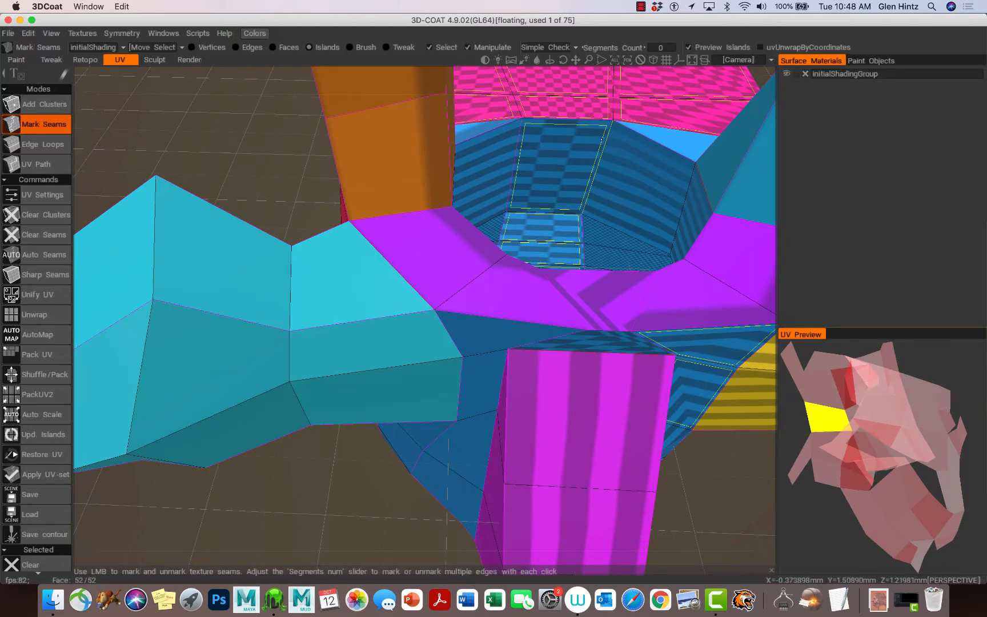
left_click_drag(606, 159, 594, 257, "alt")
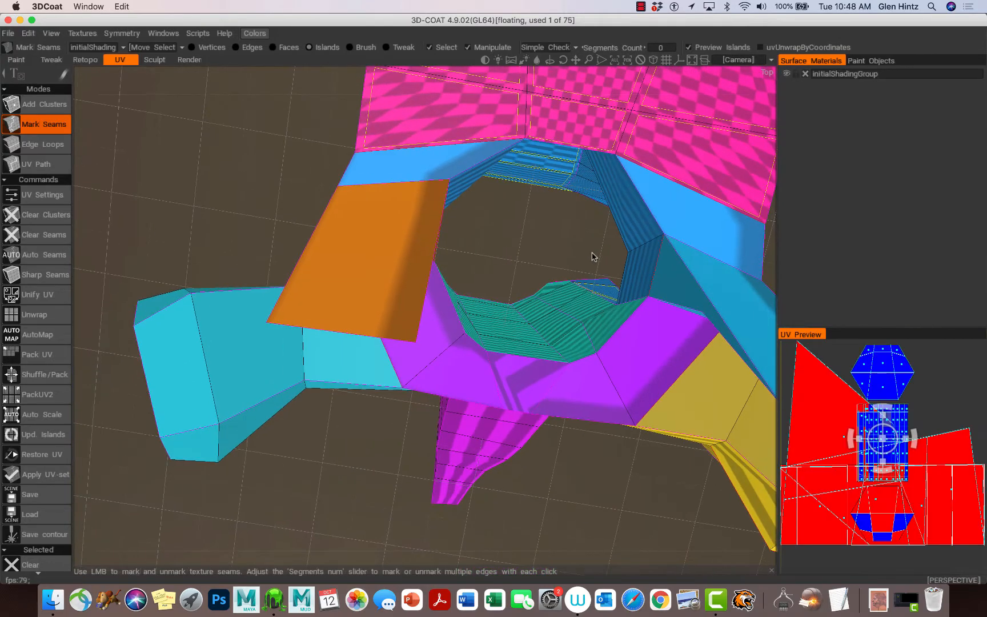
left_click(637, 192)
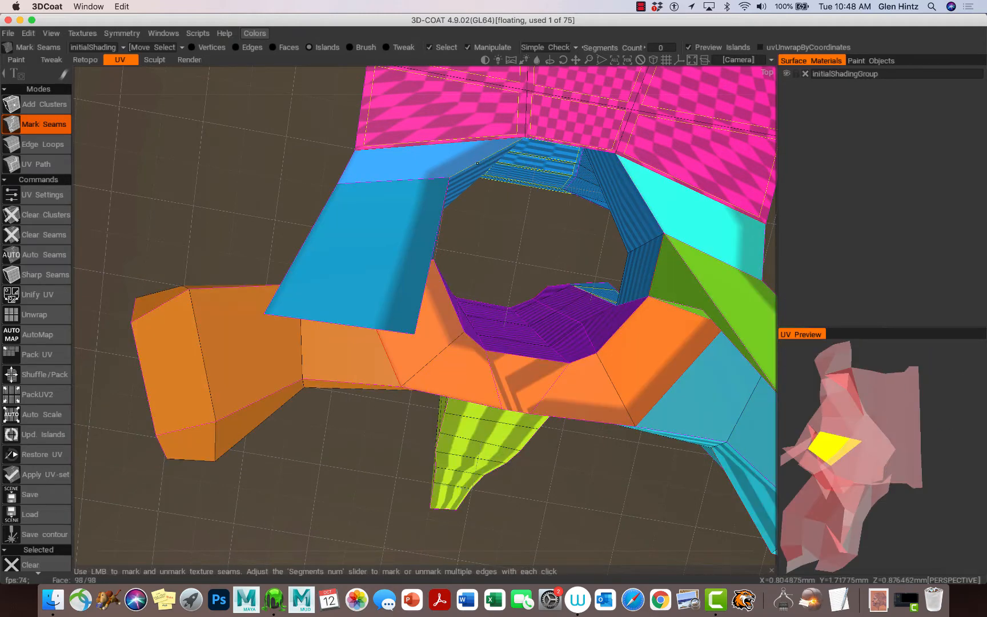
left_click(479, 162)
Toggle seams on the lower part and central quad, cutting the upper part into its own island
left_click_drag(529, 220, 500, 211, "alt")
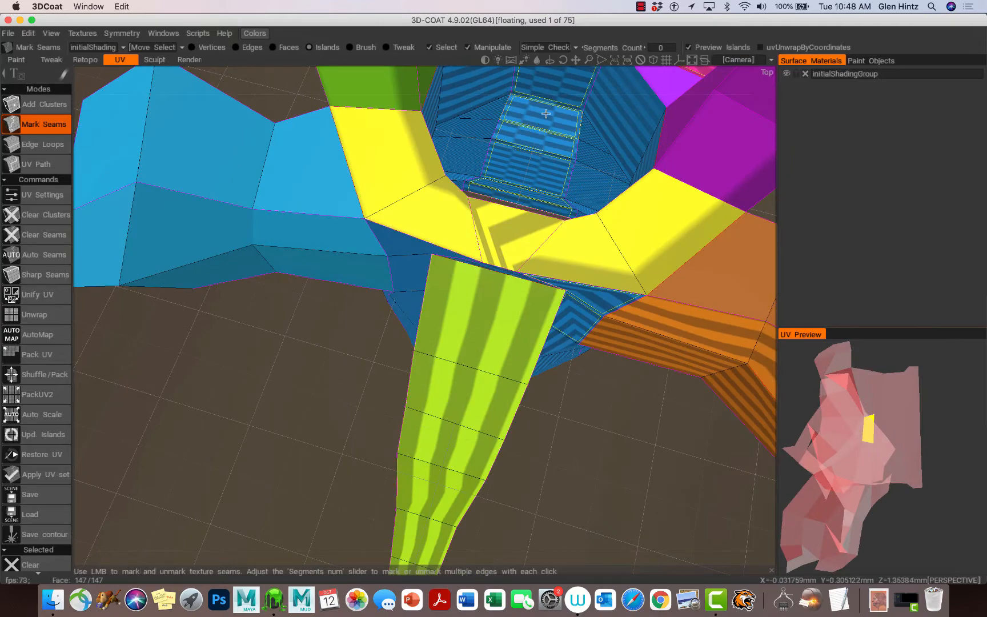
left_click_drag(545, 113, 782, 434, "alt")
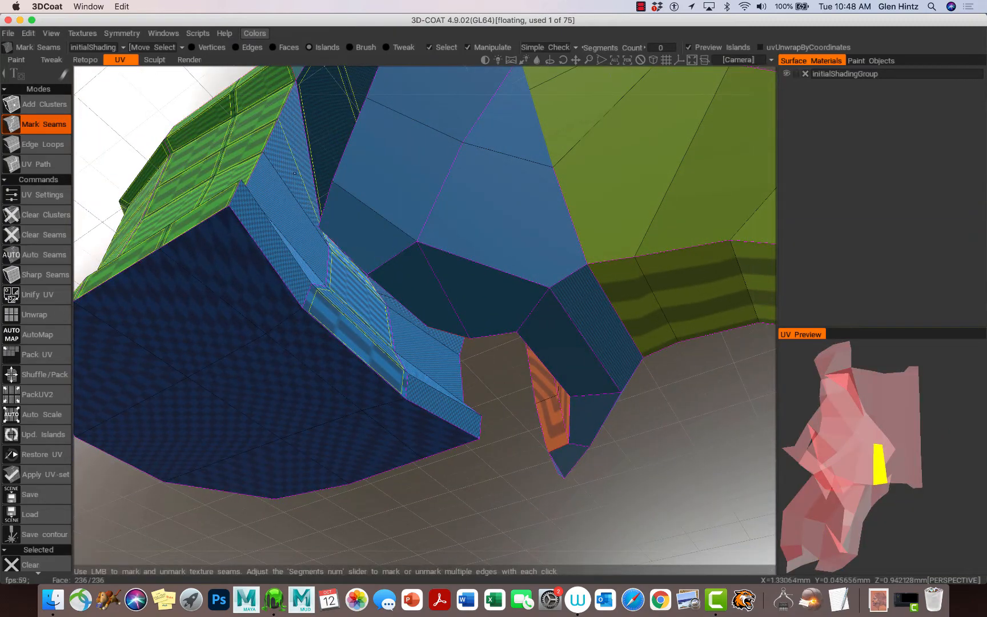
left_click(306, 157)
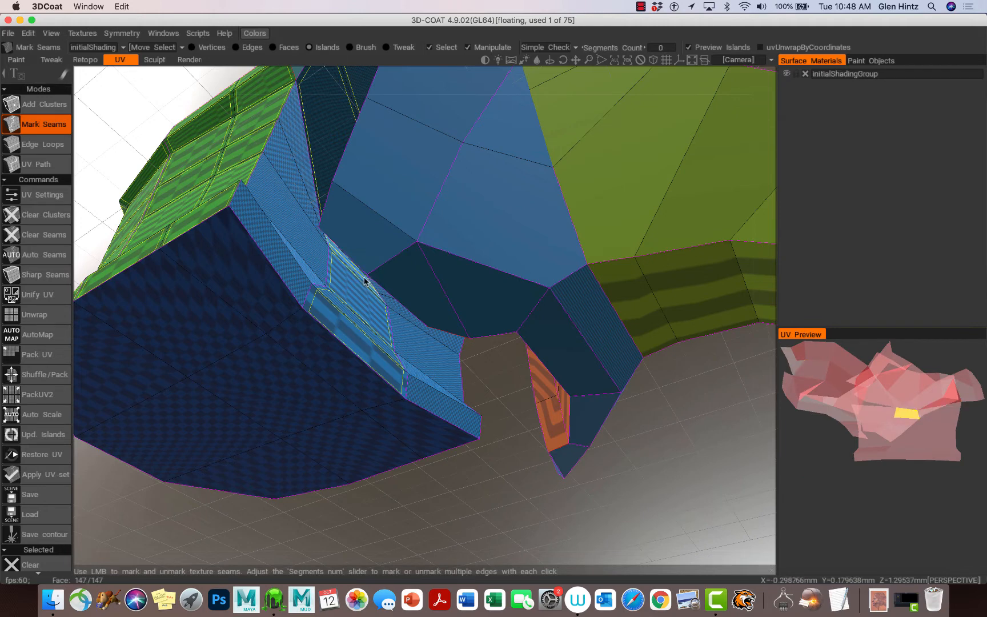
left_click_drag(366, 276, 271, 243, "alt")
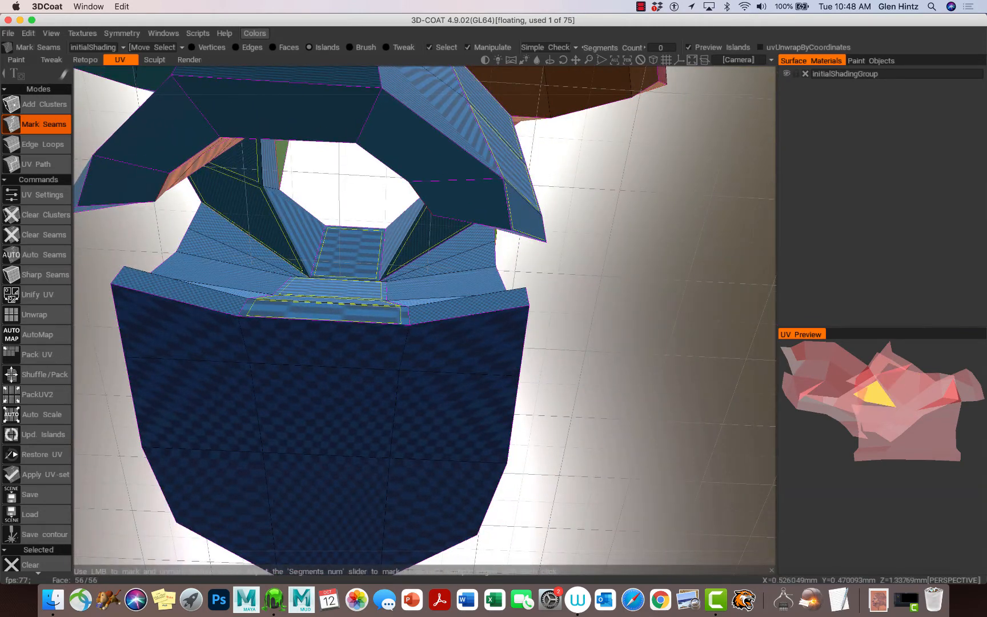
left_click(315, 272)
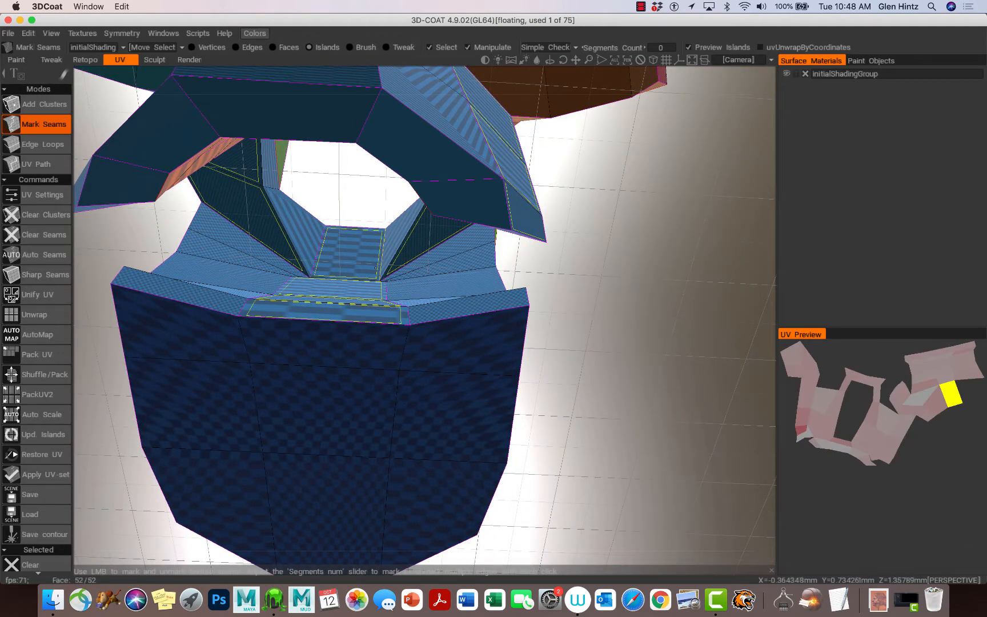
left_click(398, 269)
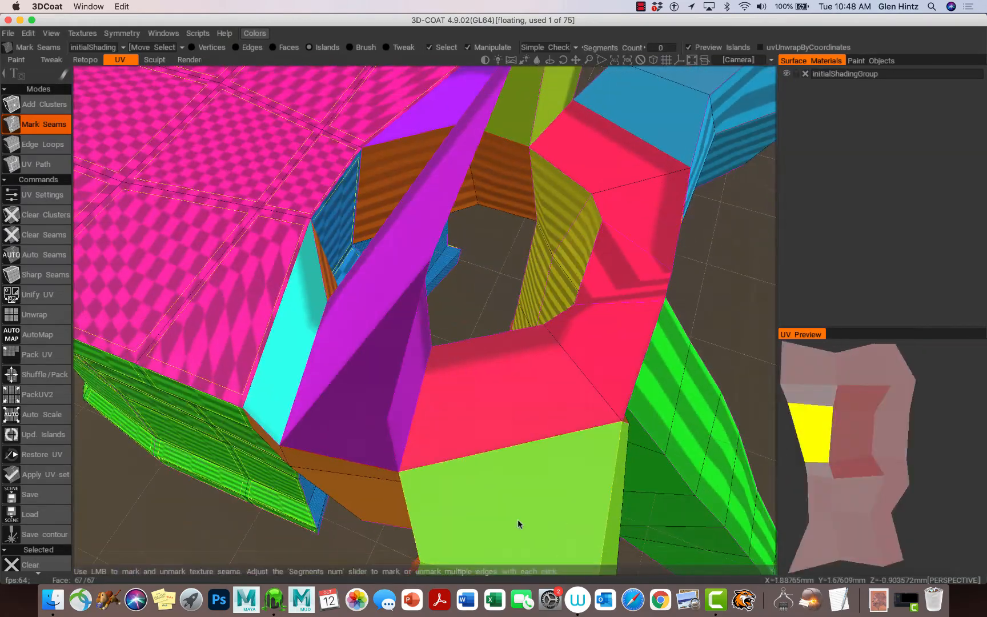
scroll(503, 518, "up", 3)
left_click_drag(483, 516, 417, 501, "alt")
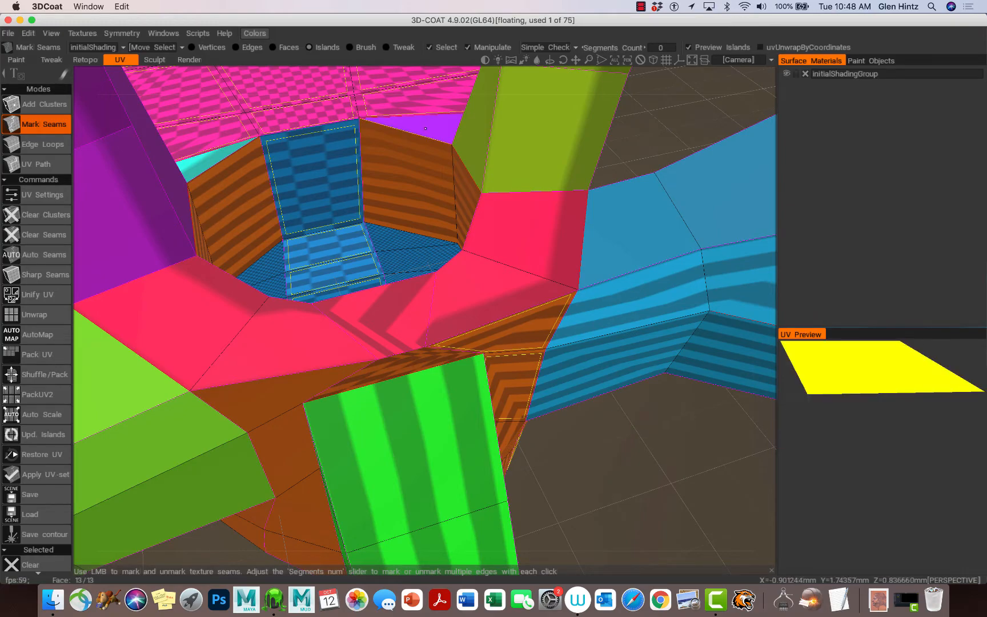
left_click_drag(416, 231, 366, 109, "alt")
right_click_drag(495, 264, 415, 241, "alt")
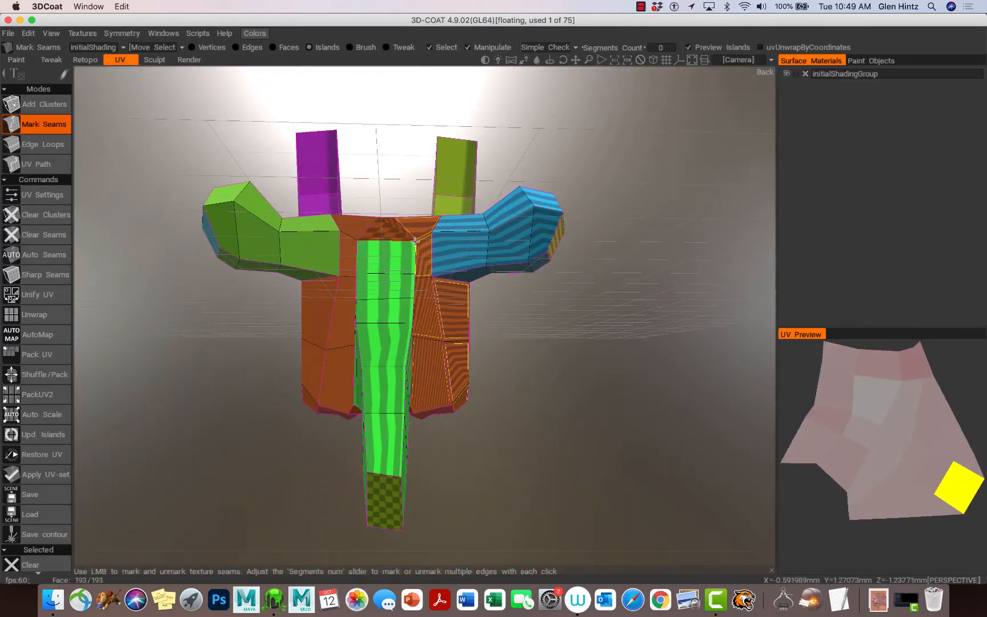
left_click_drag(416, 241, 543, 311, "alt")
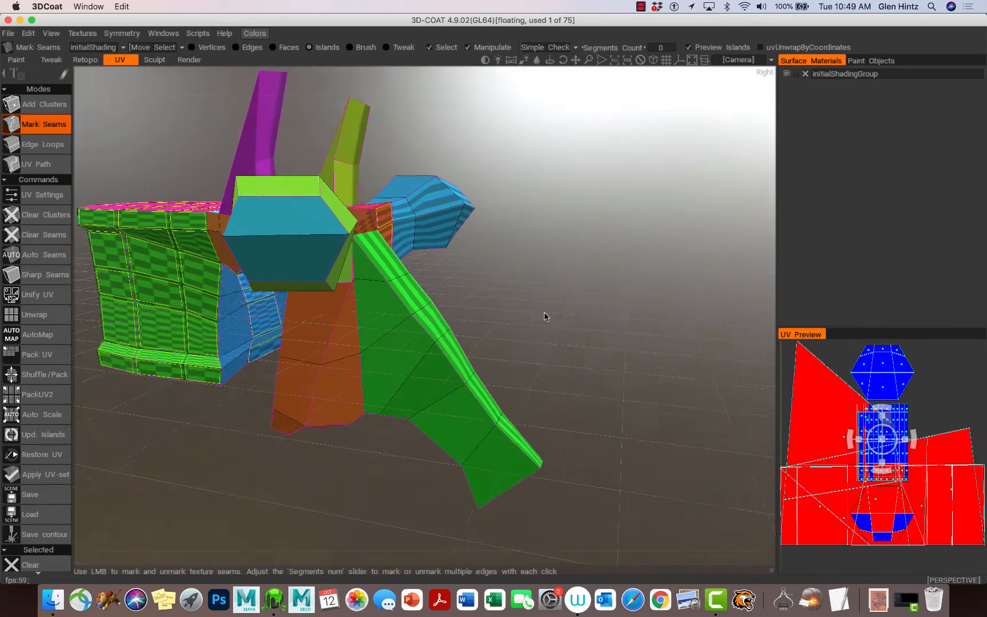
Unwrap the model into UV islands, check the central island, and open the File menu
left_click(44, 321)
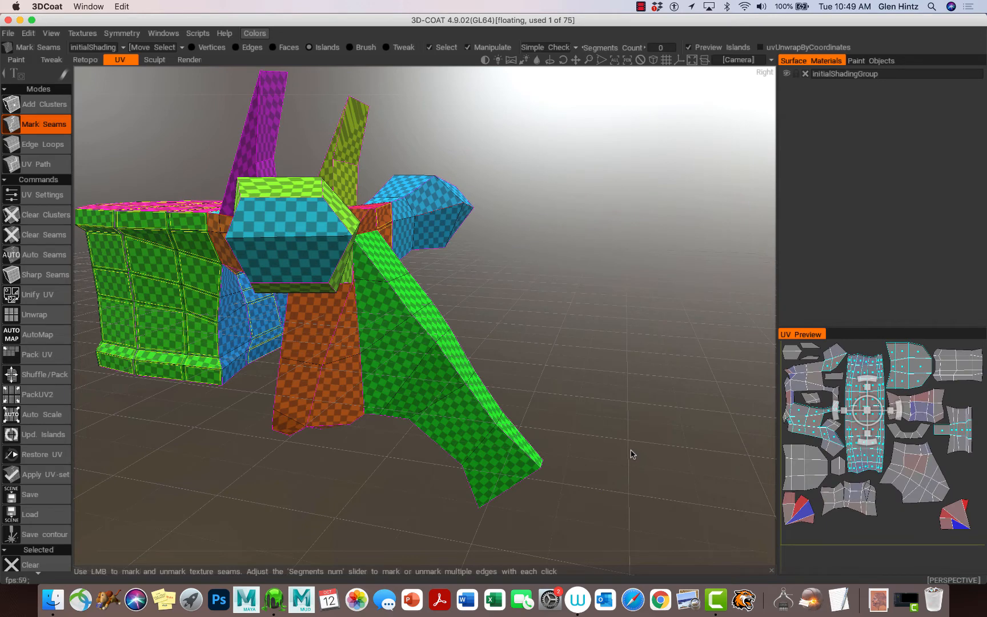
left_click(865, 417)
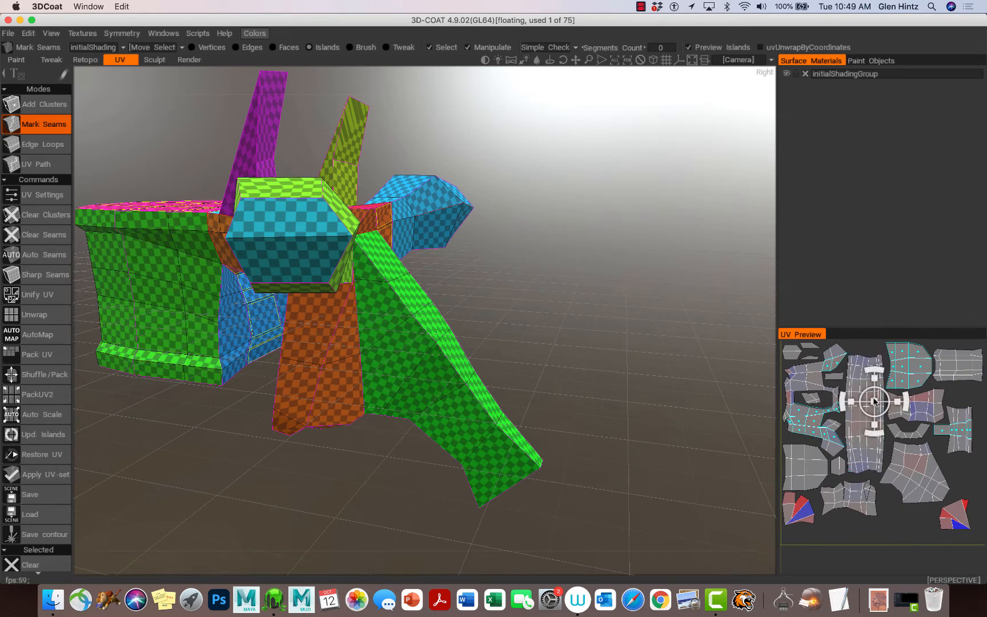
left_click(872, 403)
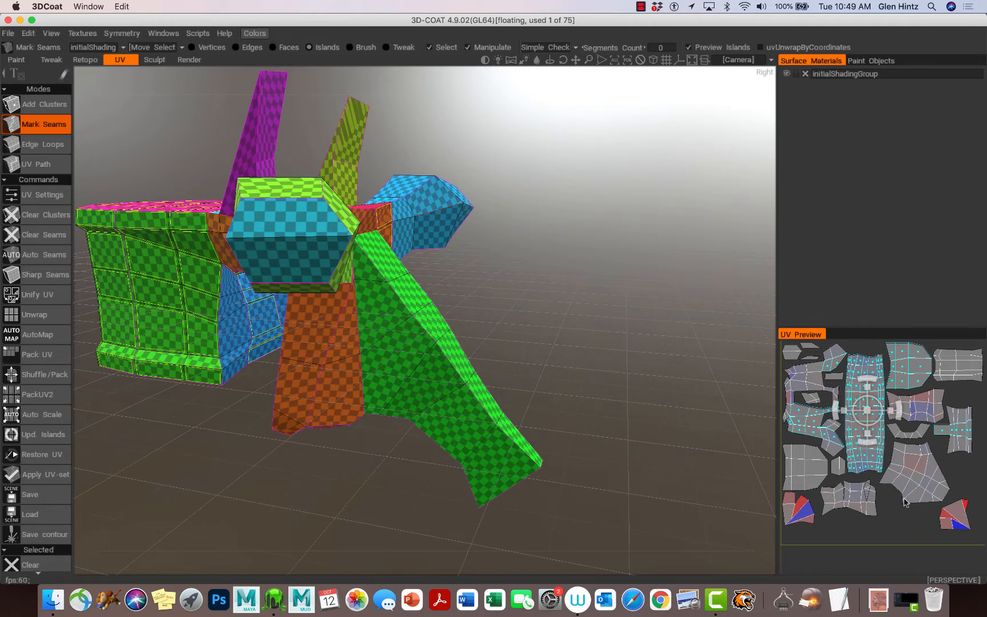
left_click(867, 409, "ctrl")
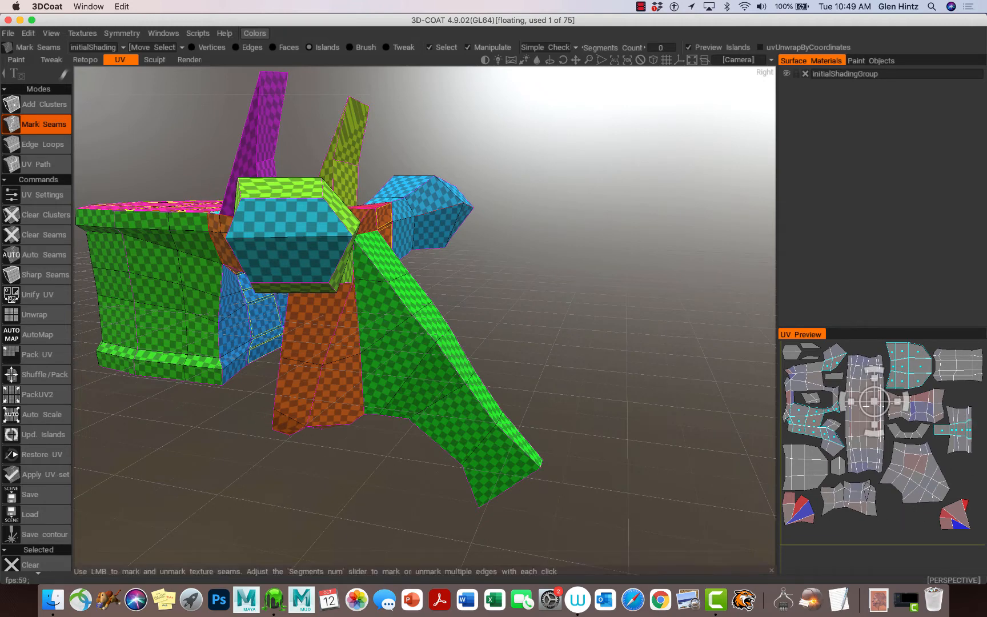
left_click(9, 33)
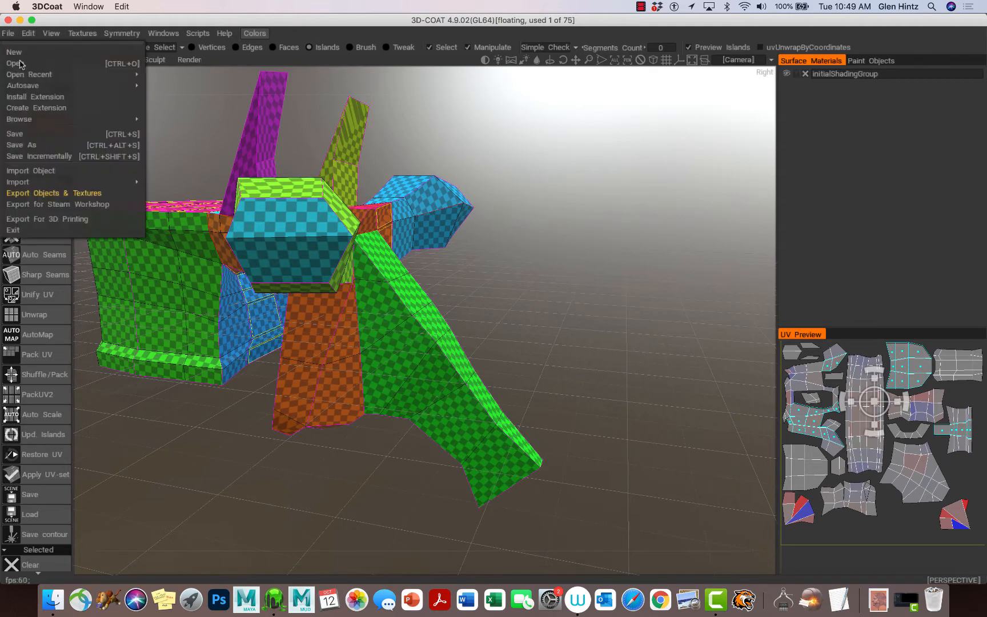
Start Save As and name the file t6_3Dcoat
left_click(30, 149)
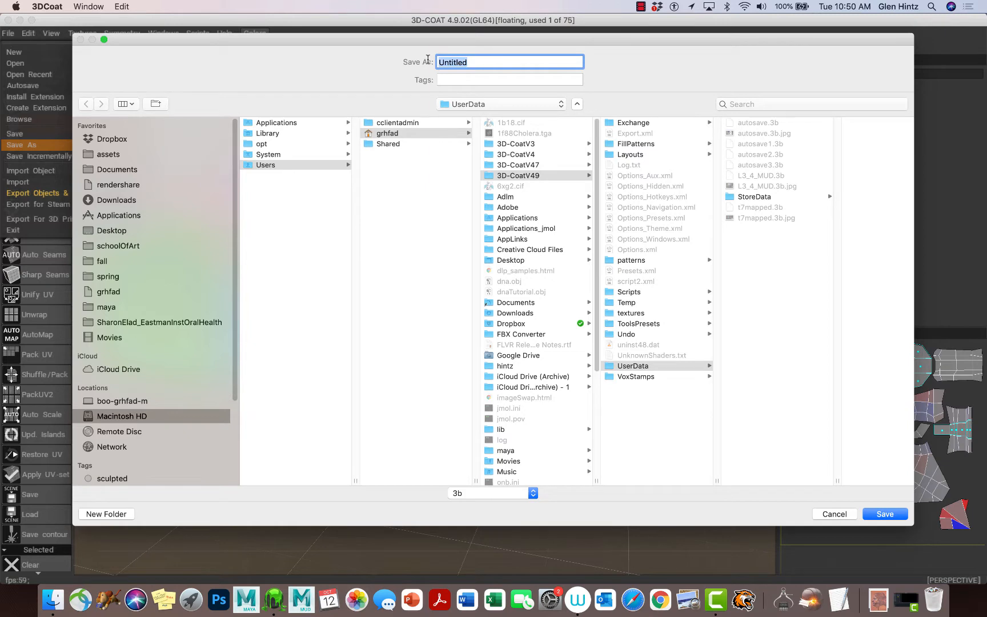
type("t6_3Dcoat")
left_click_drag(469, 62, 462, 63)
type("oat")
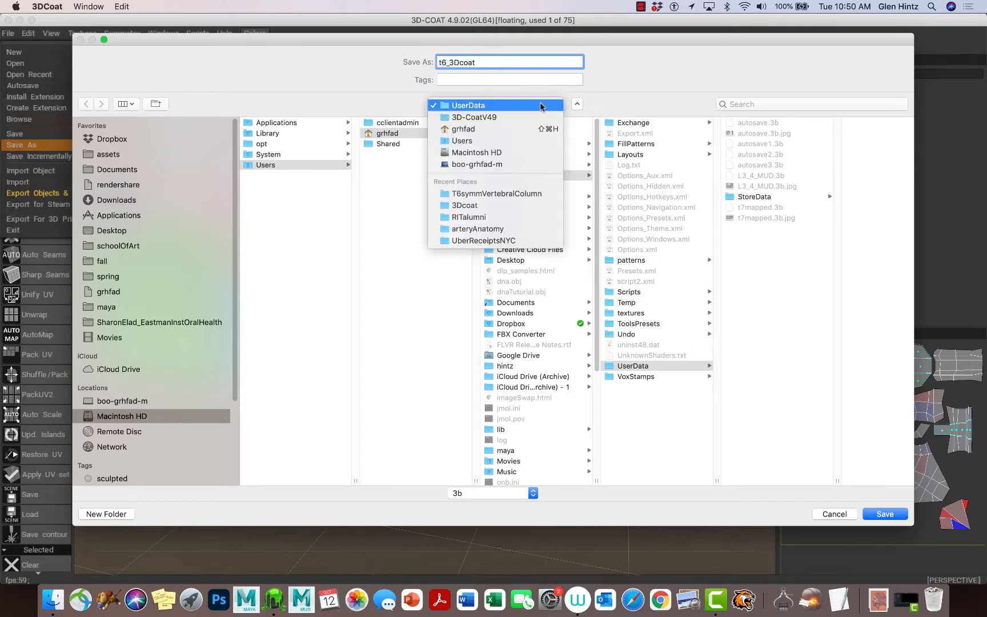
Try the recent-folders list, then browse into the Documents folder
left_click(542, 105)
left_click(534, 192)
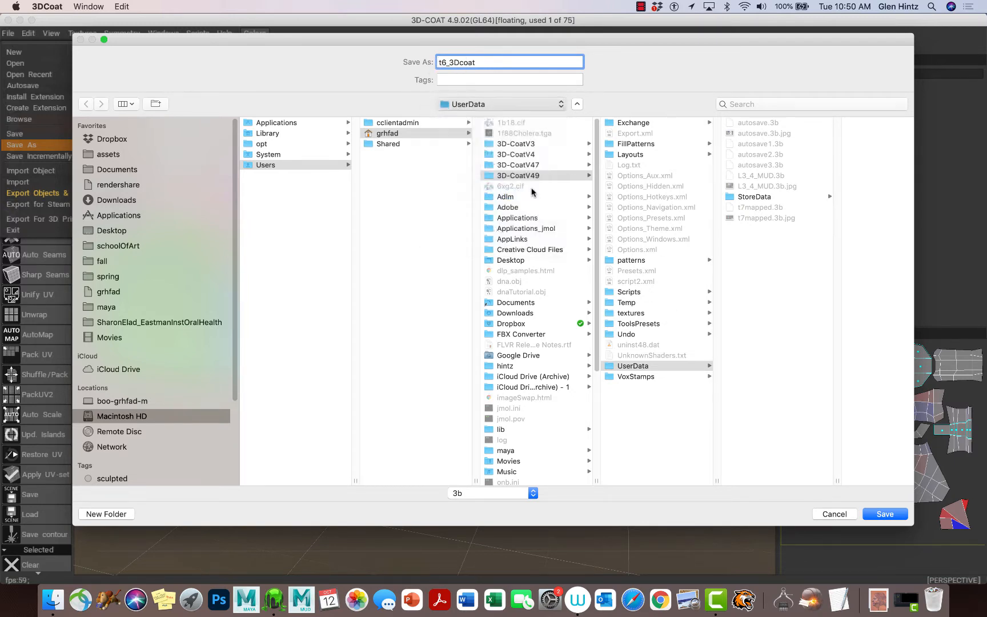
left_click(497, 104)
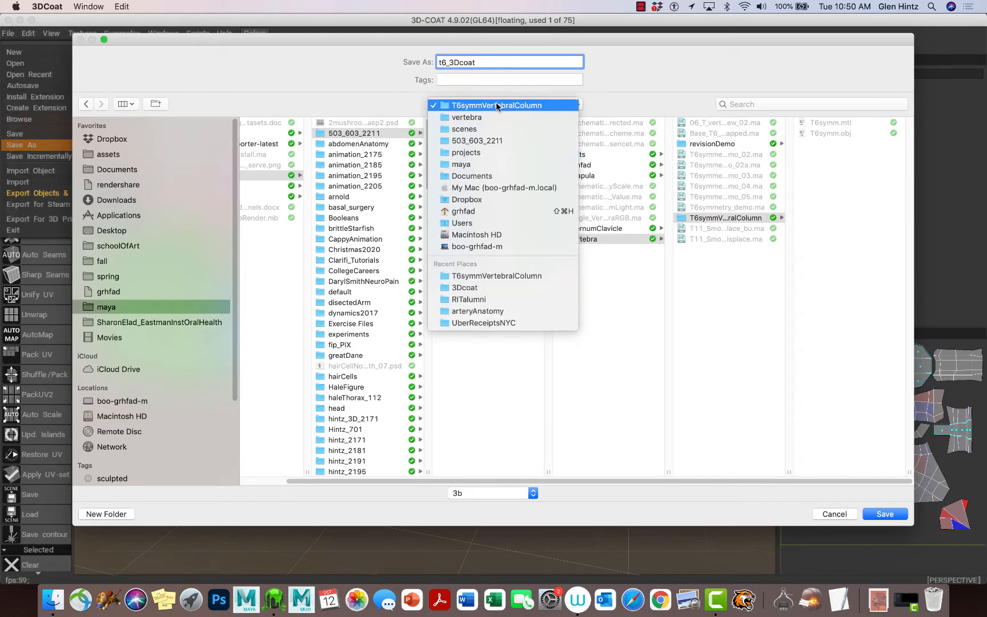
left_click(487, 376)
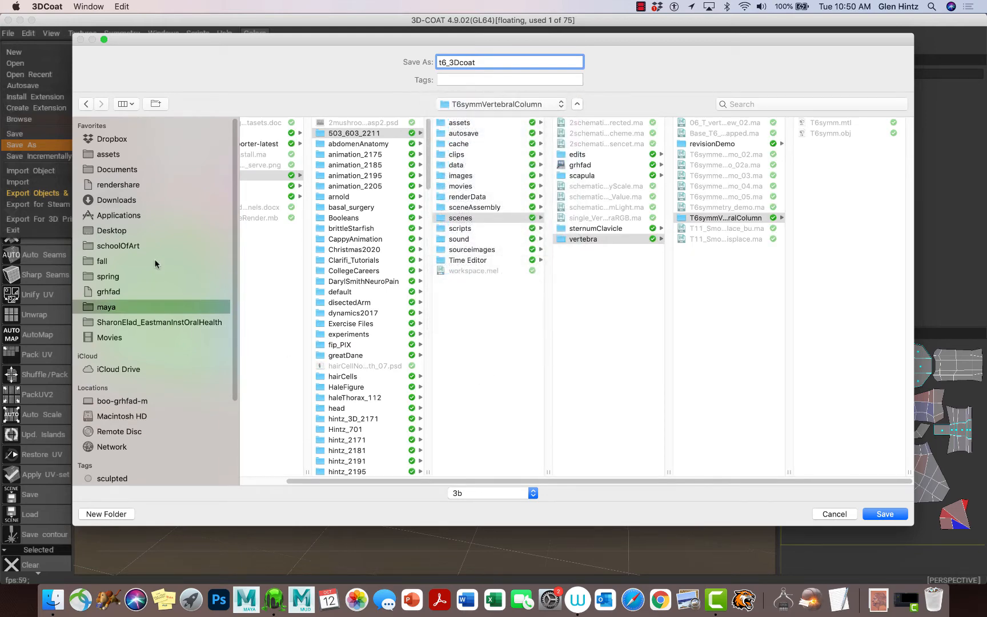
left_click(117, 170)
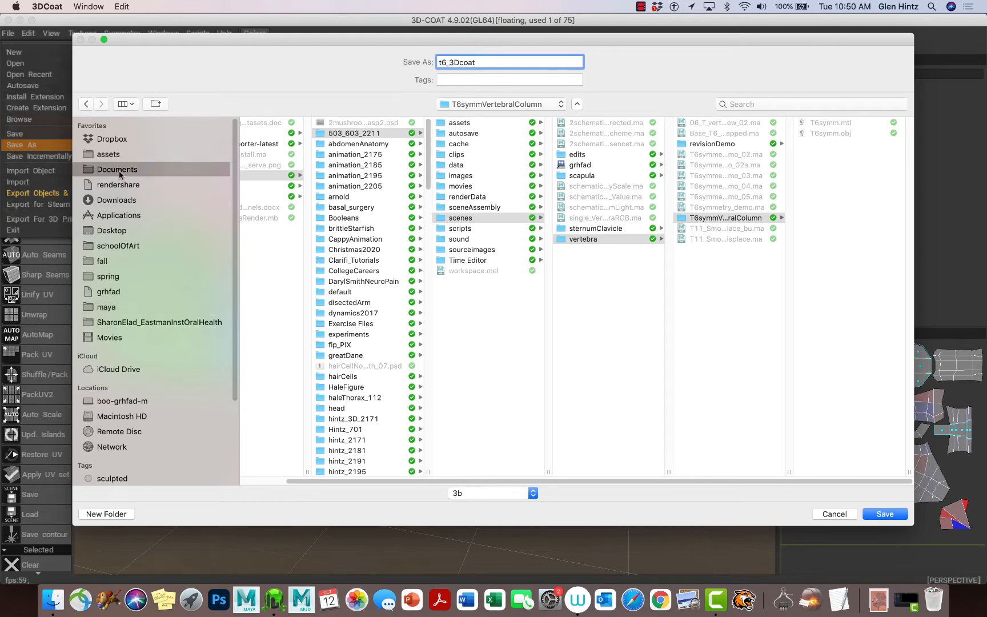
scroll(306, 317, "down", 15)
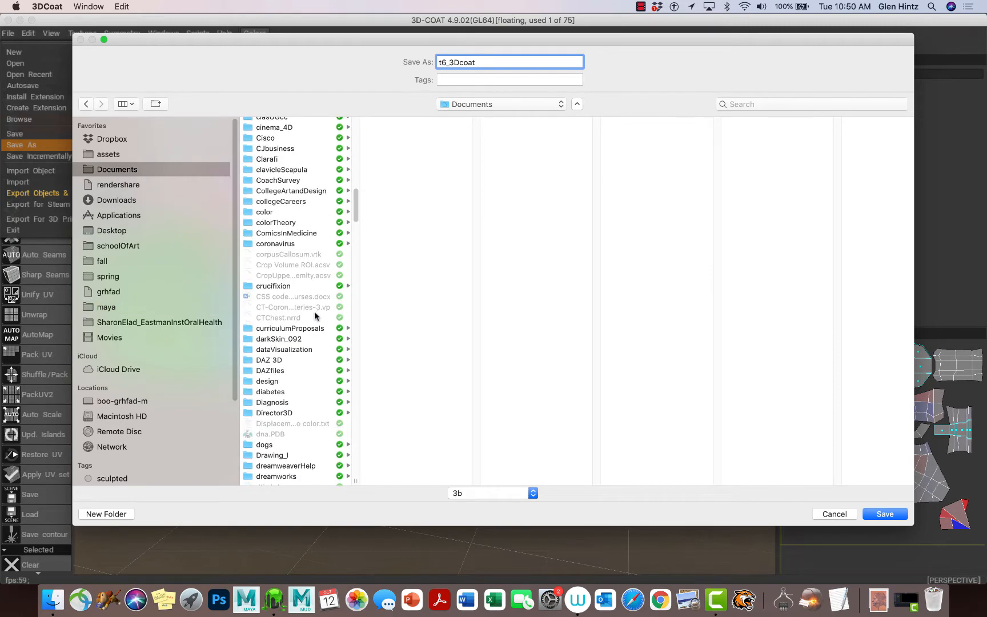
scroll(306, 316, "down", 20)
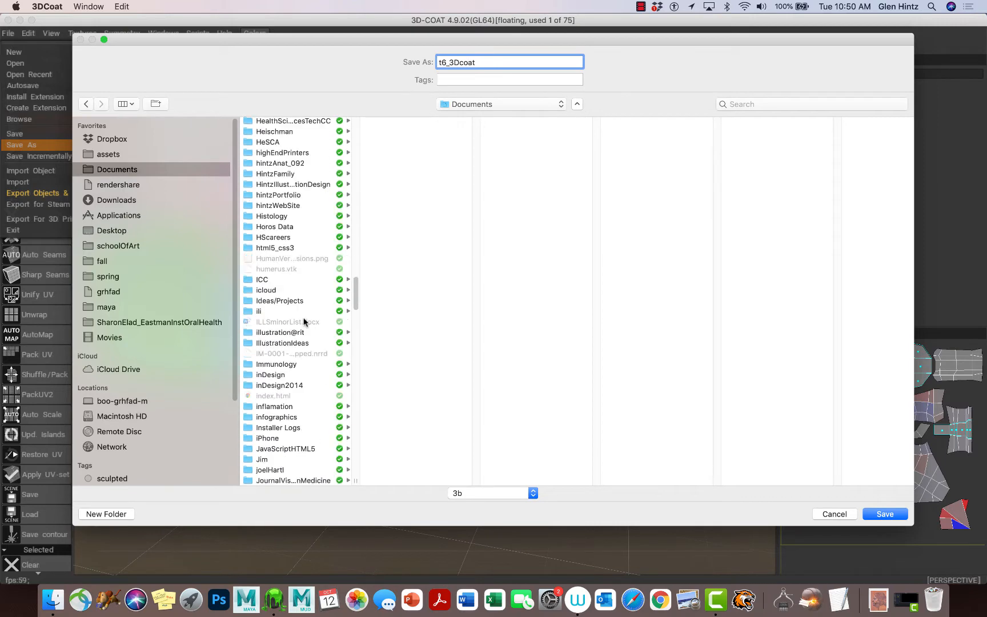
scroll(297, 309, "up", 3)
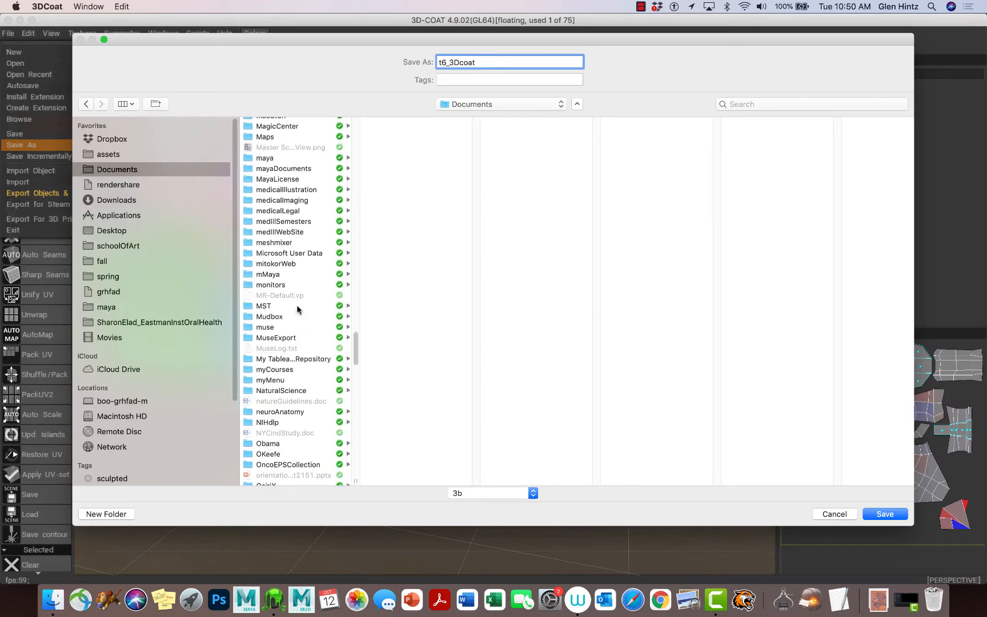
Go to maya > projects > 503_603_2211 > scenes > vertebra > T6symmVertebralColumn and save there
left_click(265, 171)
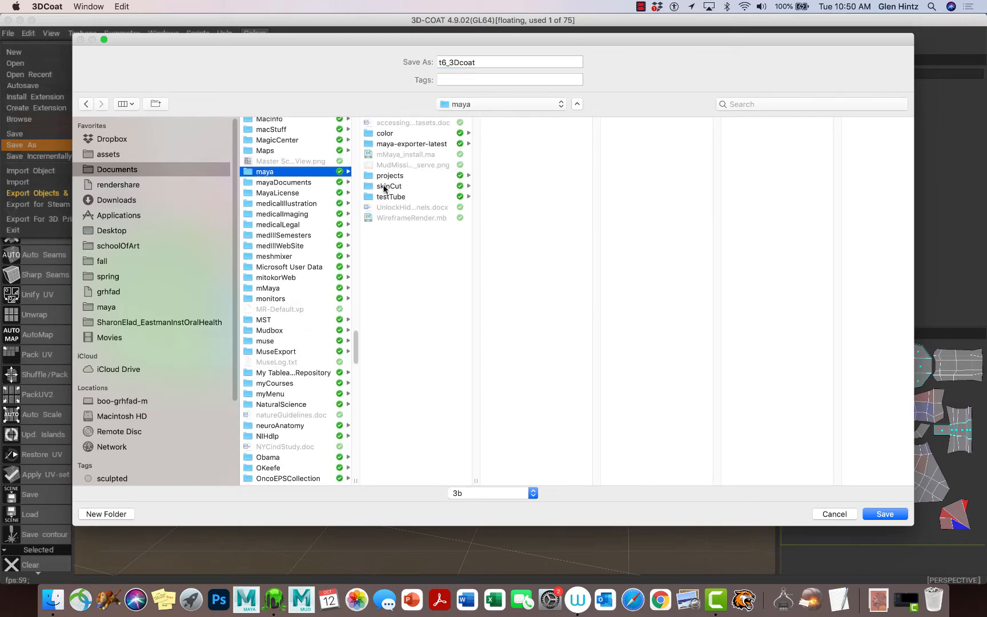
left_click(387, 176)
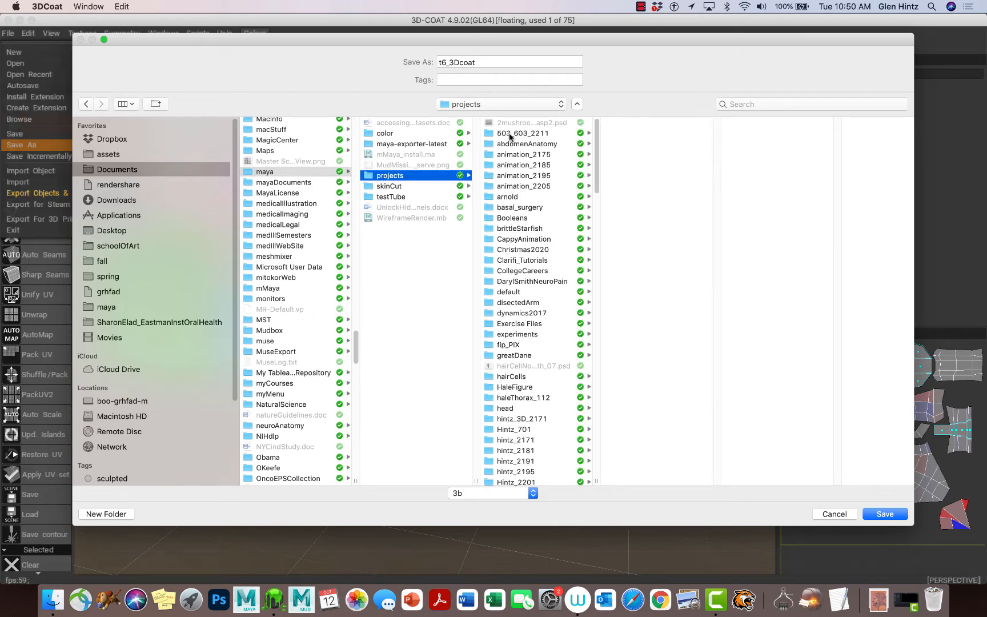
left_click(510, 133)
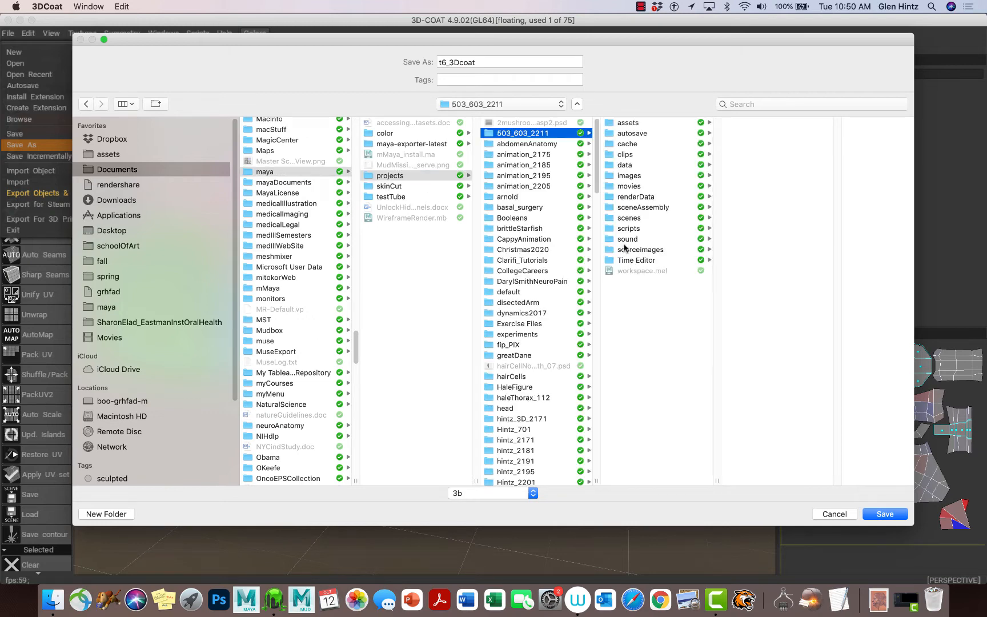
left_click(629, 219)
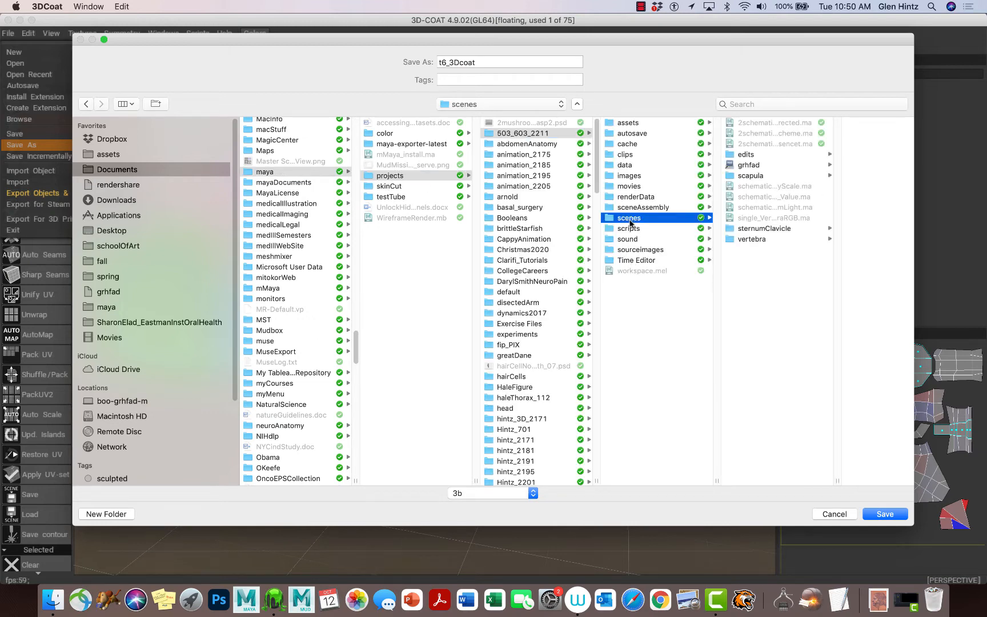
left_click(747, 239)
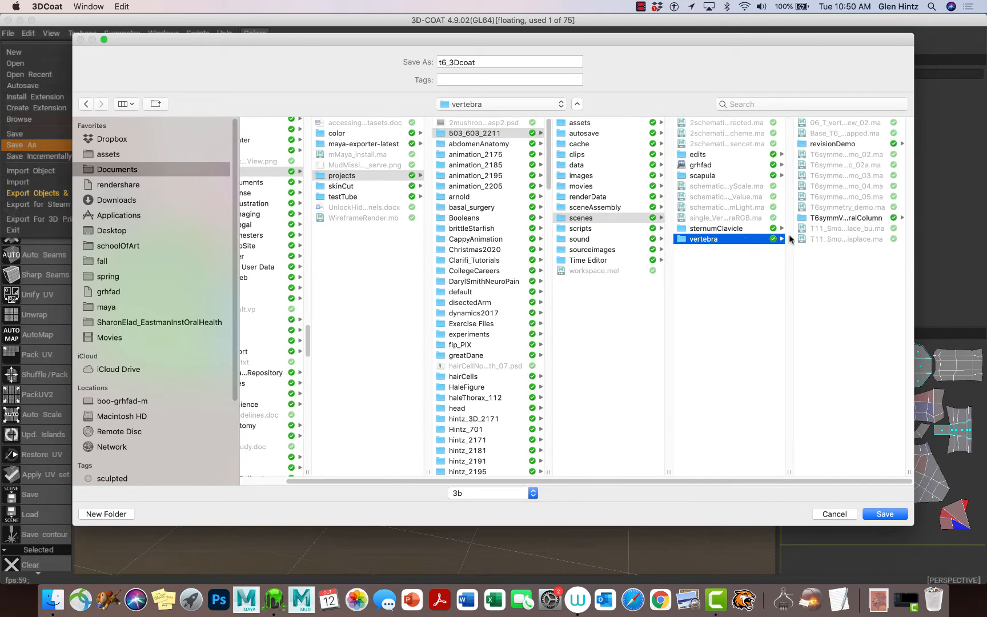
left_click(813, 219)
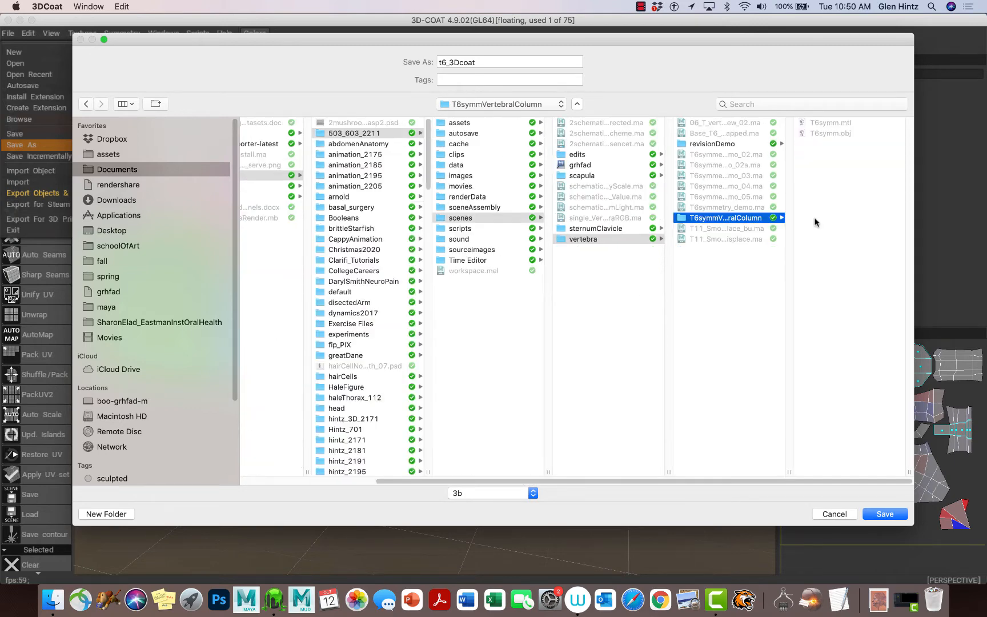
left_click(884, 515)
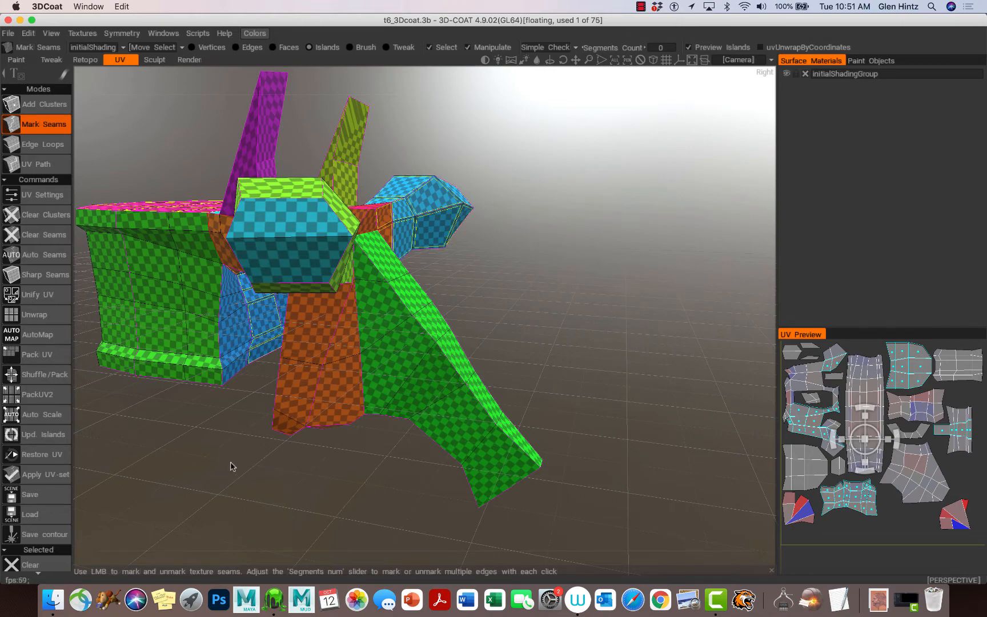
Apply the current UV set permanently, confirming the no-undo warning, then open the File menu
mouse_move(231, 463)
middle_mouse_down()
mouse_move(370, 465)
mouse_move(349, 476)
middle_mouse_up()
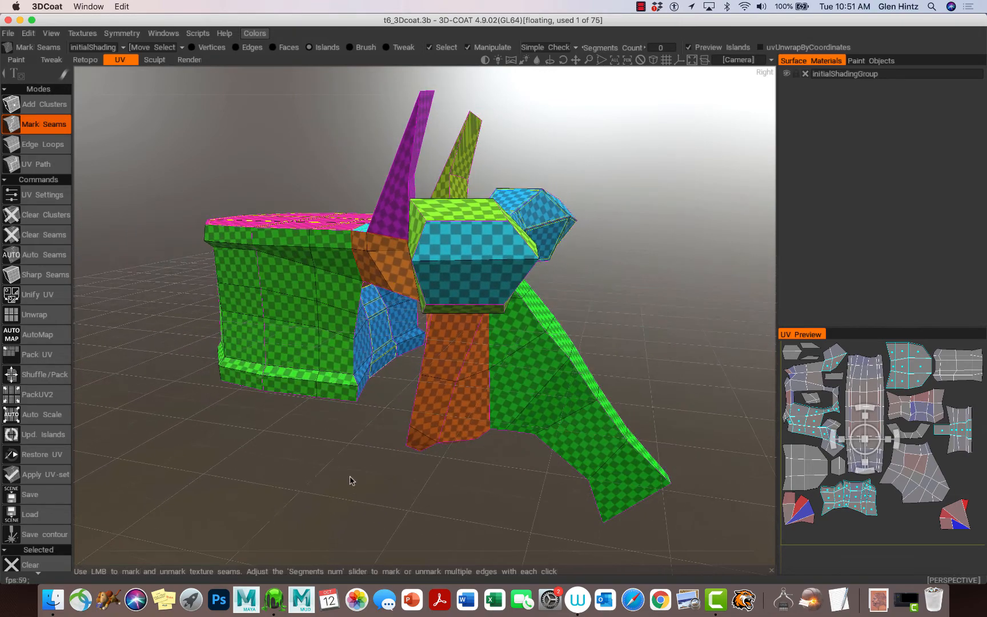
left_click_drag(350, 476, 318, 484)
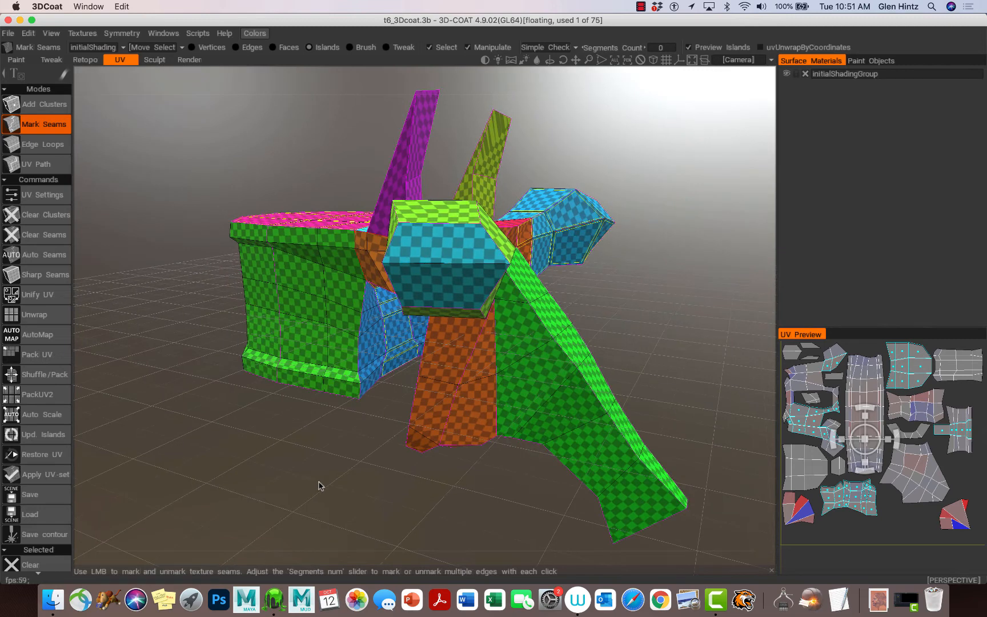
left_click(55, 476)
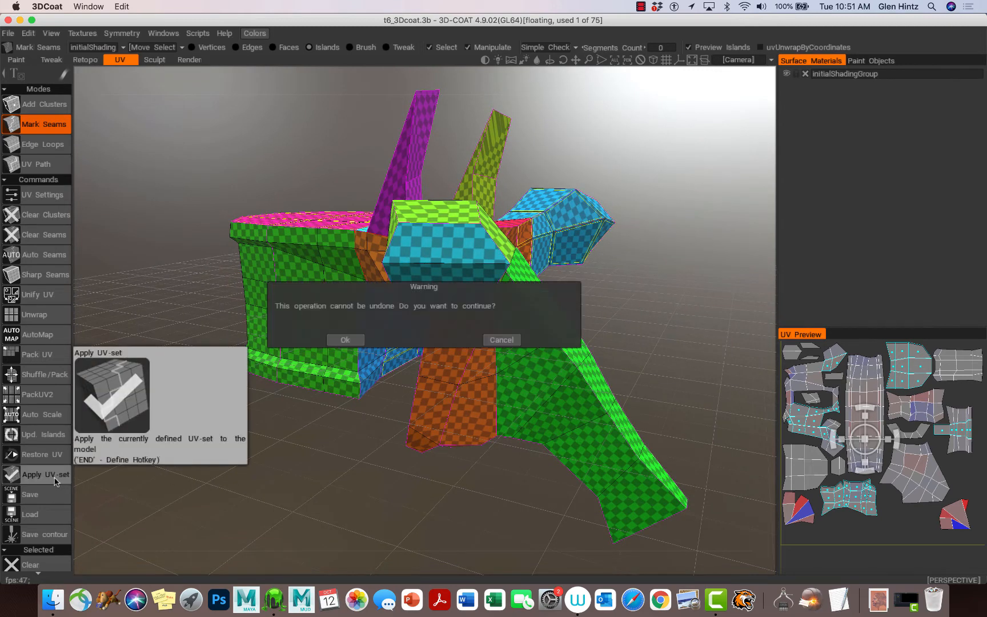
left_click(343, 341)
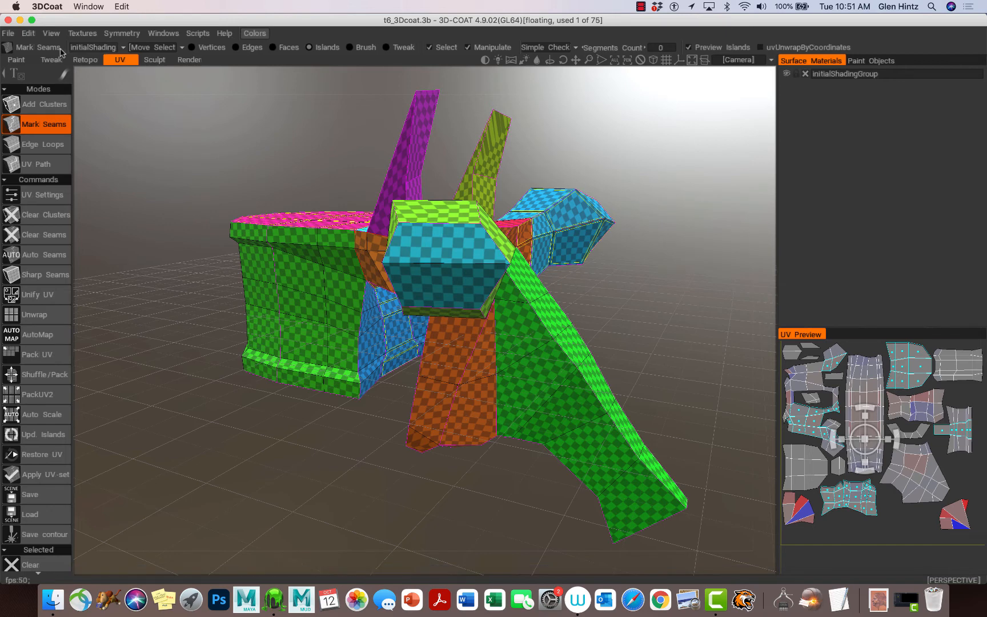
left_click(12, 35)
left_click(9, 34)
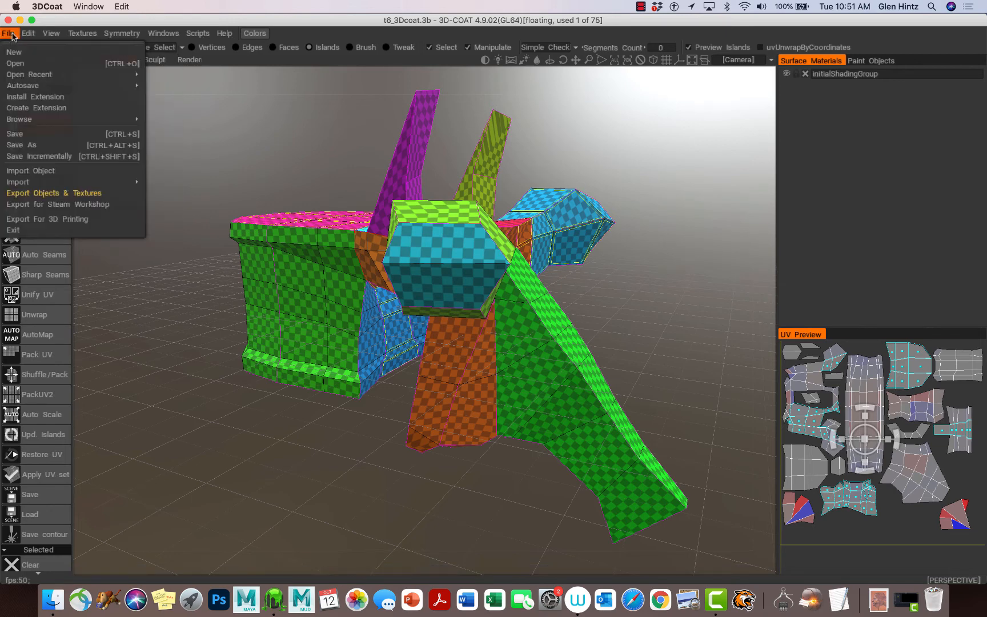
Export objects and textures as an OBJ named T6_4_maya into the T6symmVertebralColumn folder
left_click(25, 194)
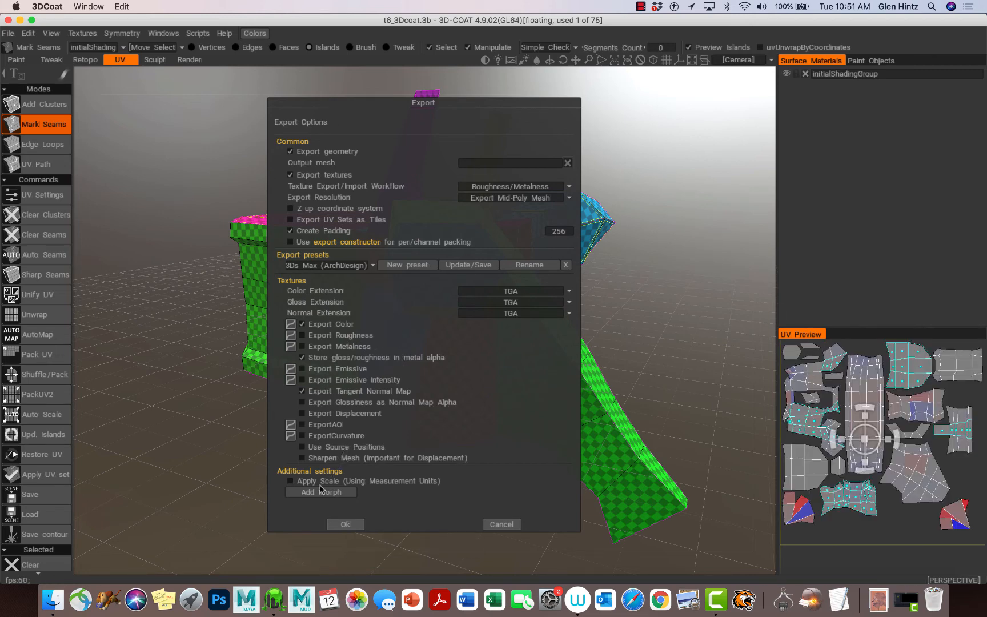
left_click(343, 524)
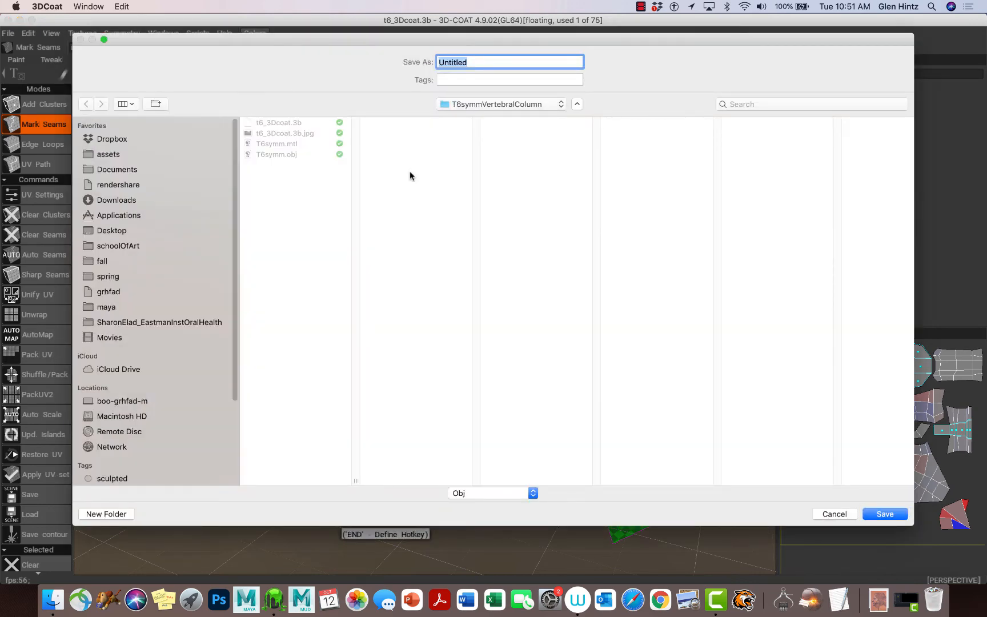
type("T6_4_maya")
left_click(892, 516)
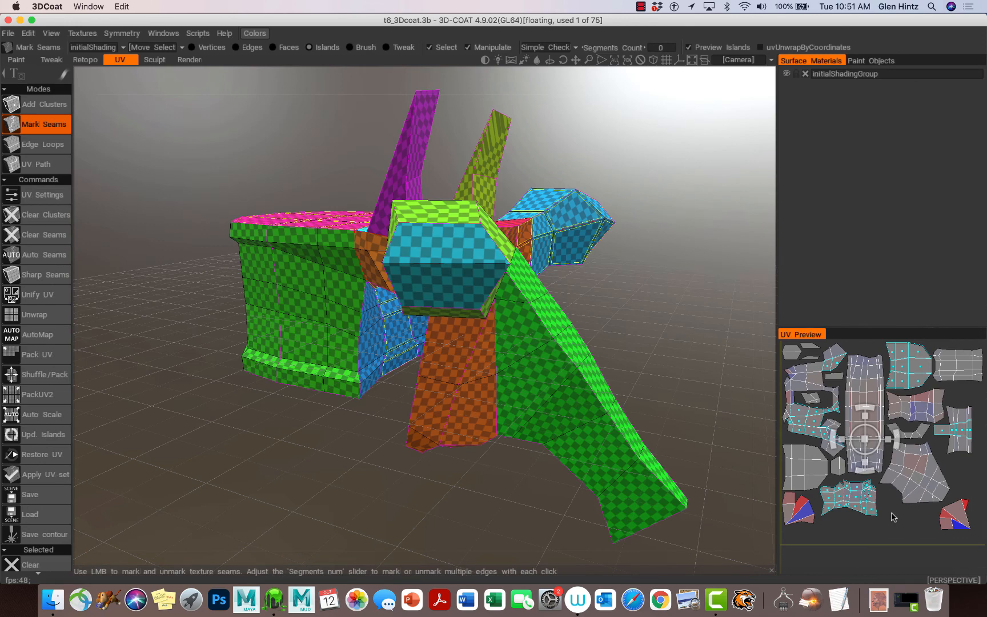
left_click(640, 7)
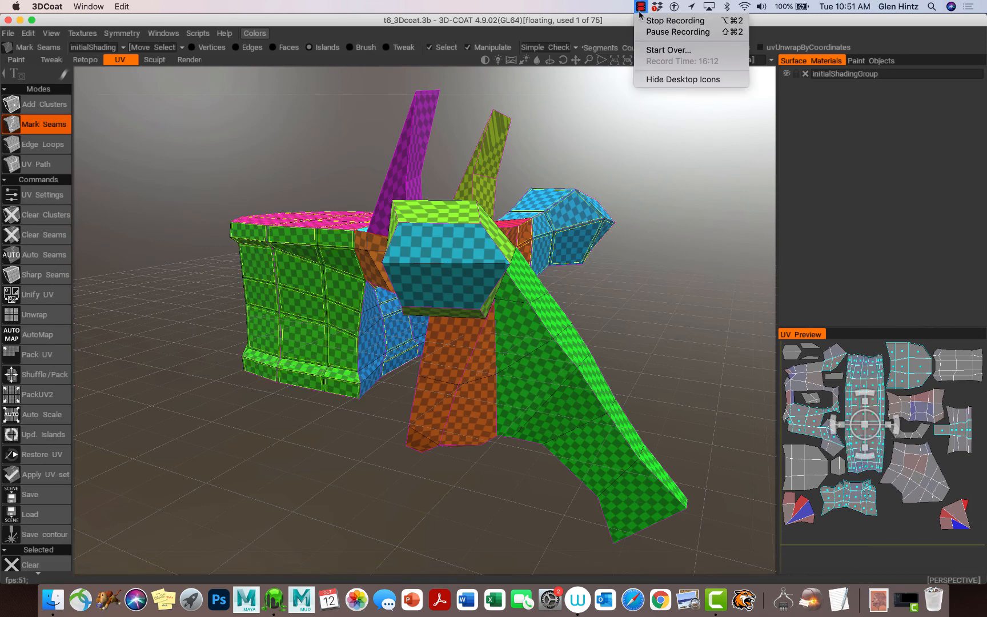